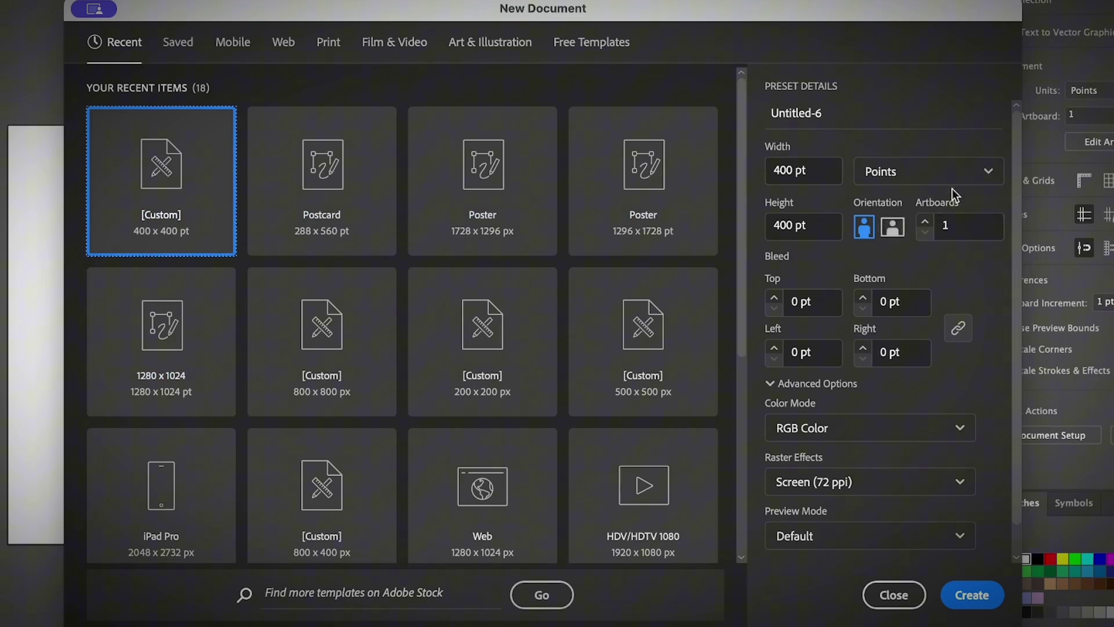
- Create a new 400 × 400 pt document with 5 artboards
click(963, 230)
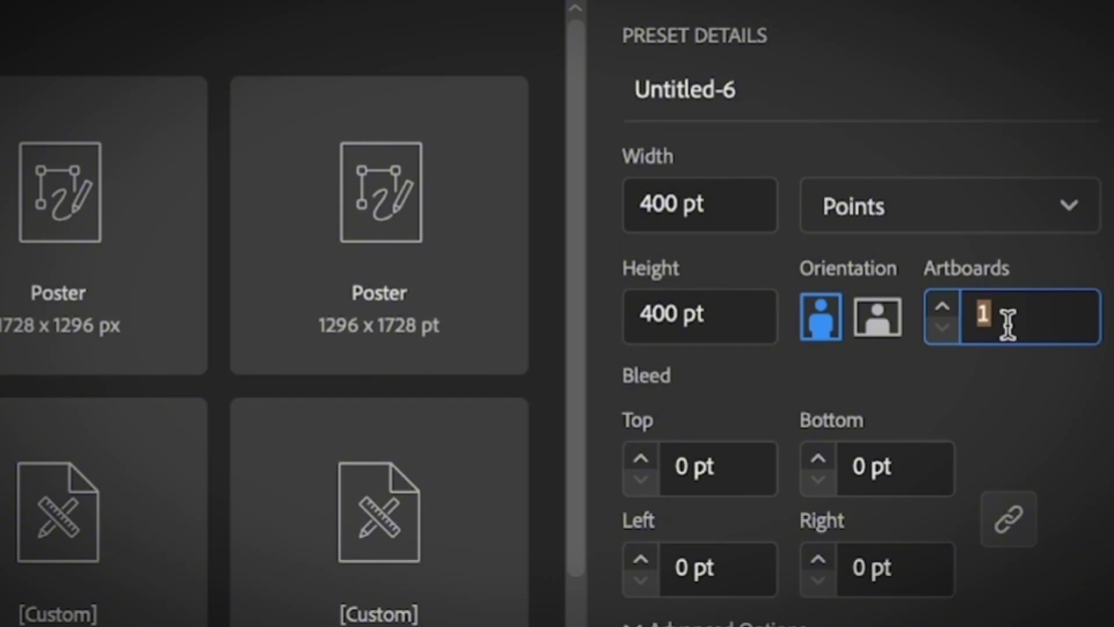
text(5)
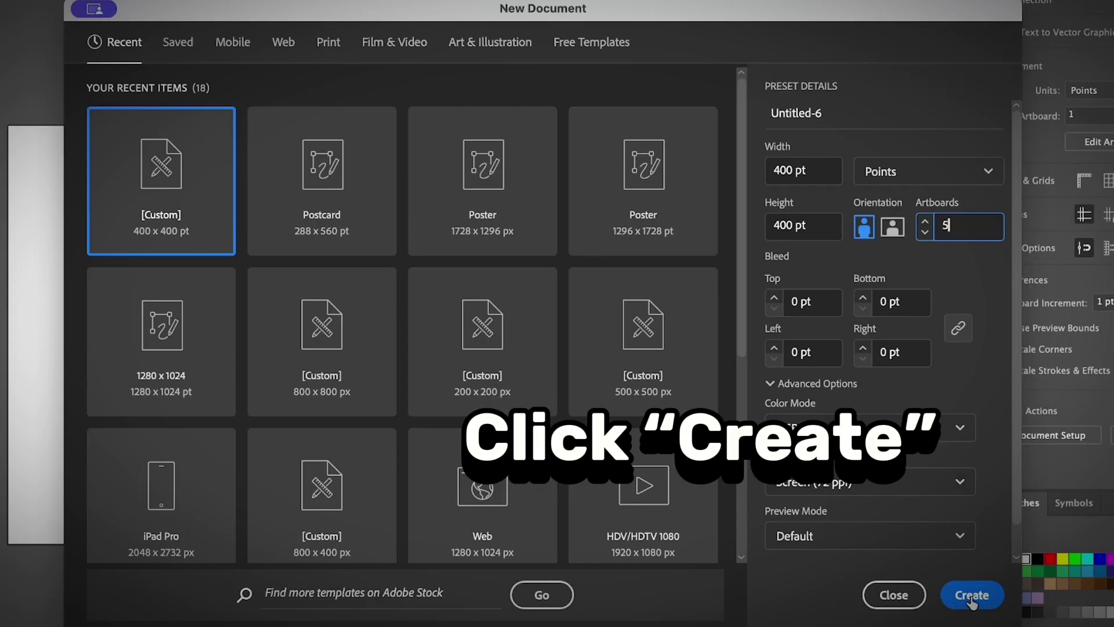
click(969, 595)
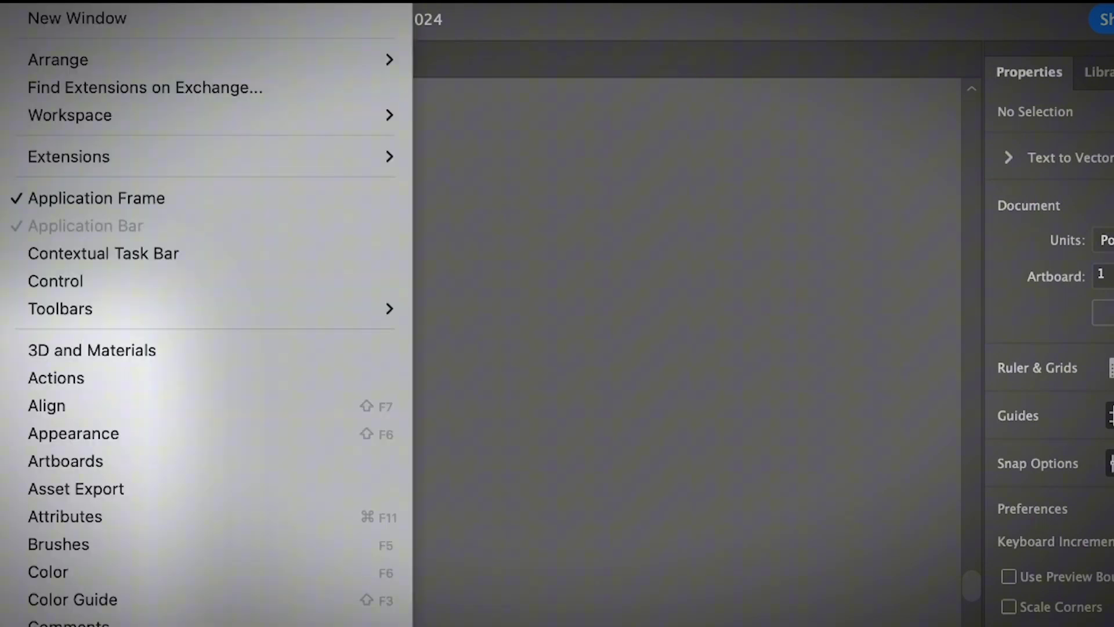
- Add new artboards in the Artboards panel through Artboard 13, eight in total
click(213, 464)
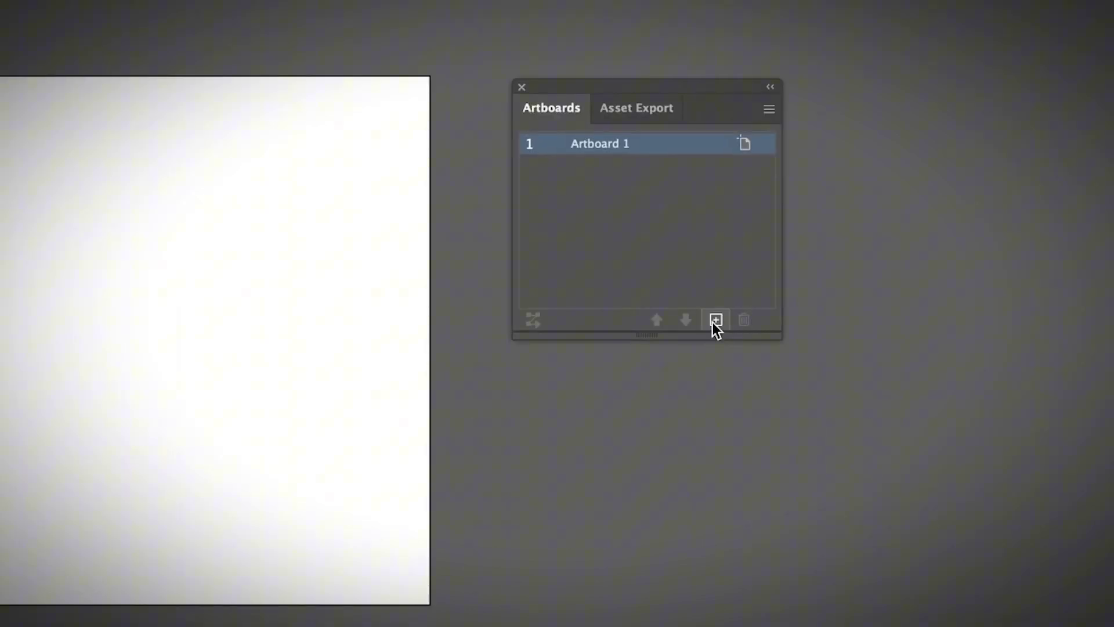
click(713, 322)
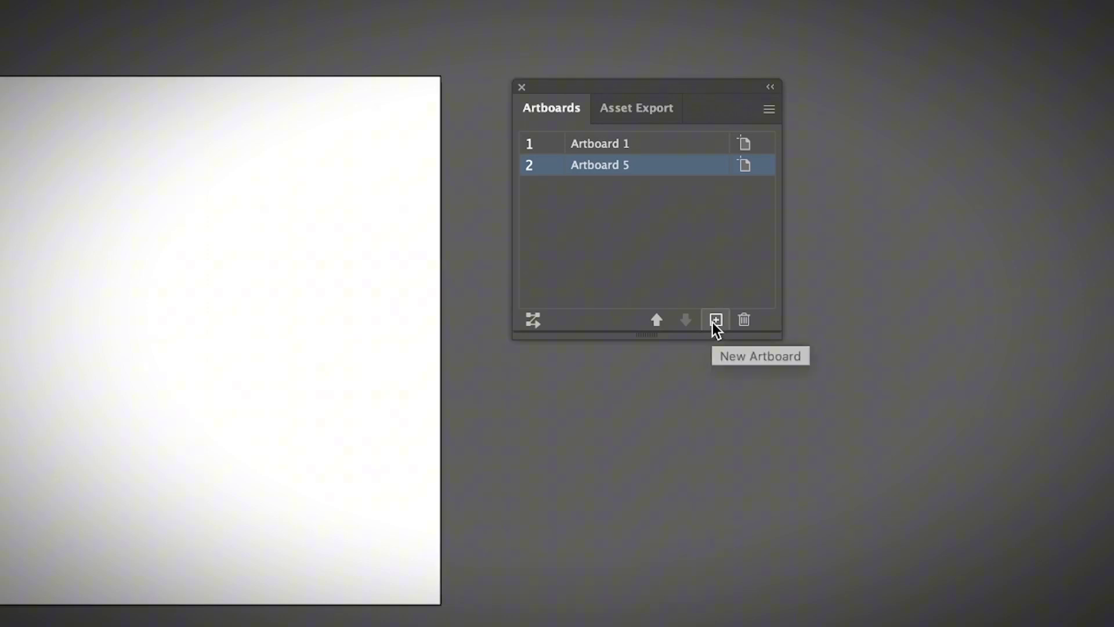
click(713, 322)
click(712, 322)
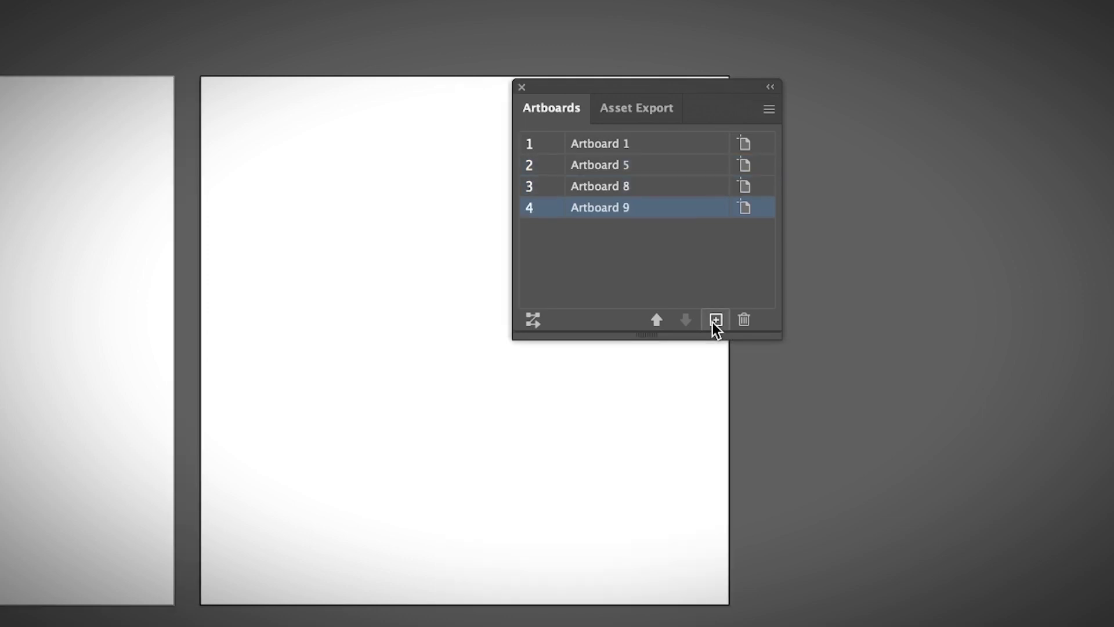
click(712, 322)
click(713, 322)
click(712, 322)
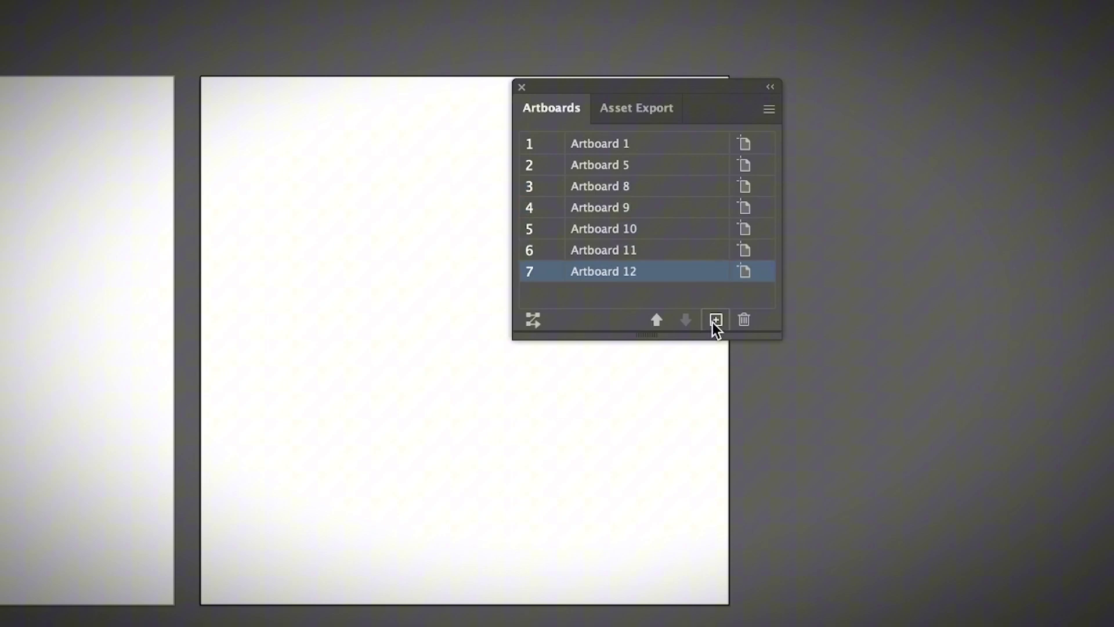
click(713, 322)
drag(835, 86, 796, 56)
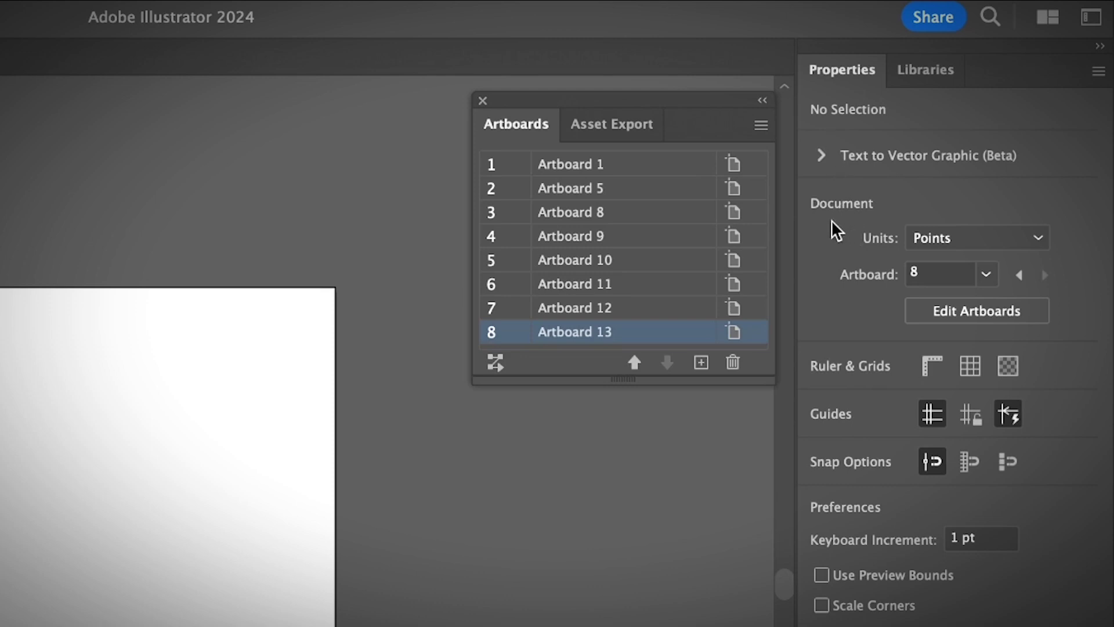
- Add Artboard 14 and Artboard 15 with the New Artboard button in artboard editing mode
click(934, 311)
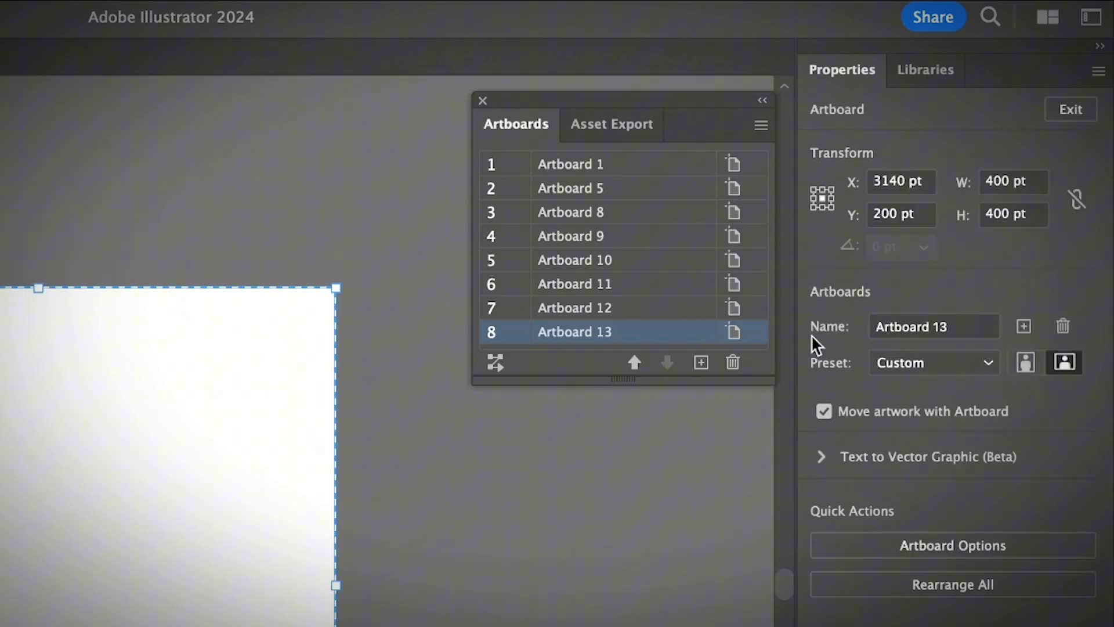
click(938, 326)
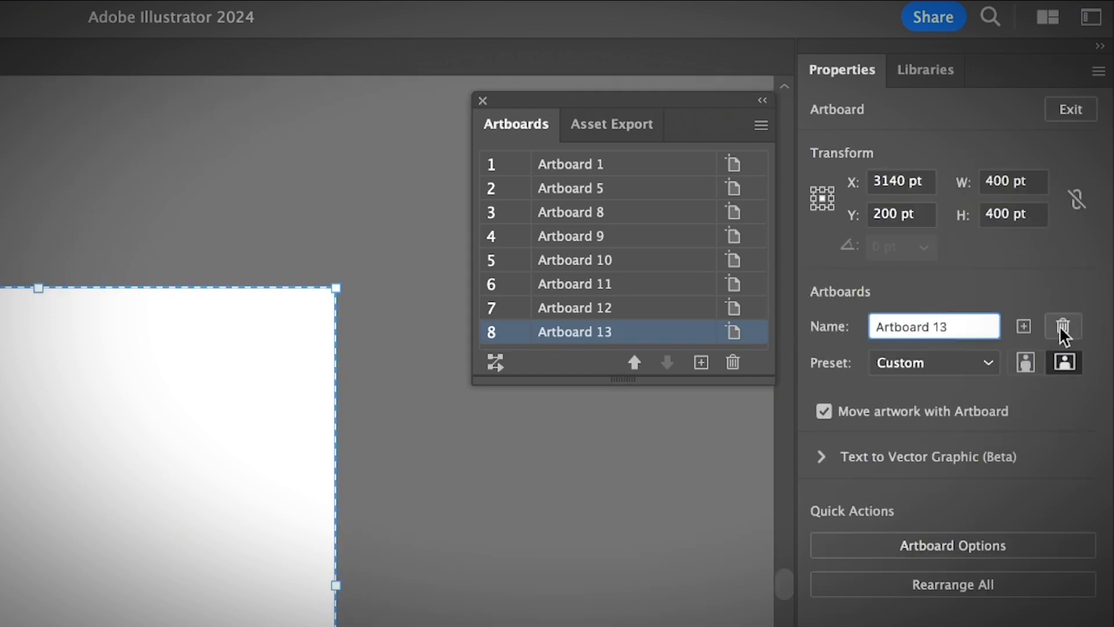
click(1024, 327)
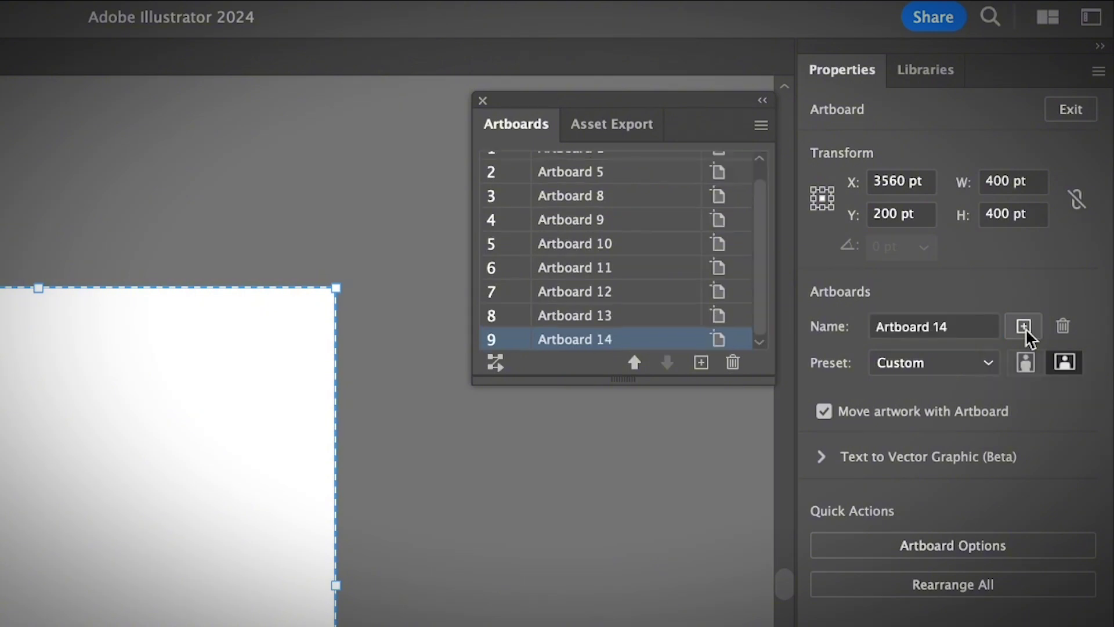
click(1024, 327)
scroll(600, 259, up, 2)
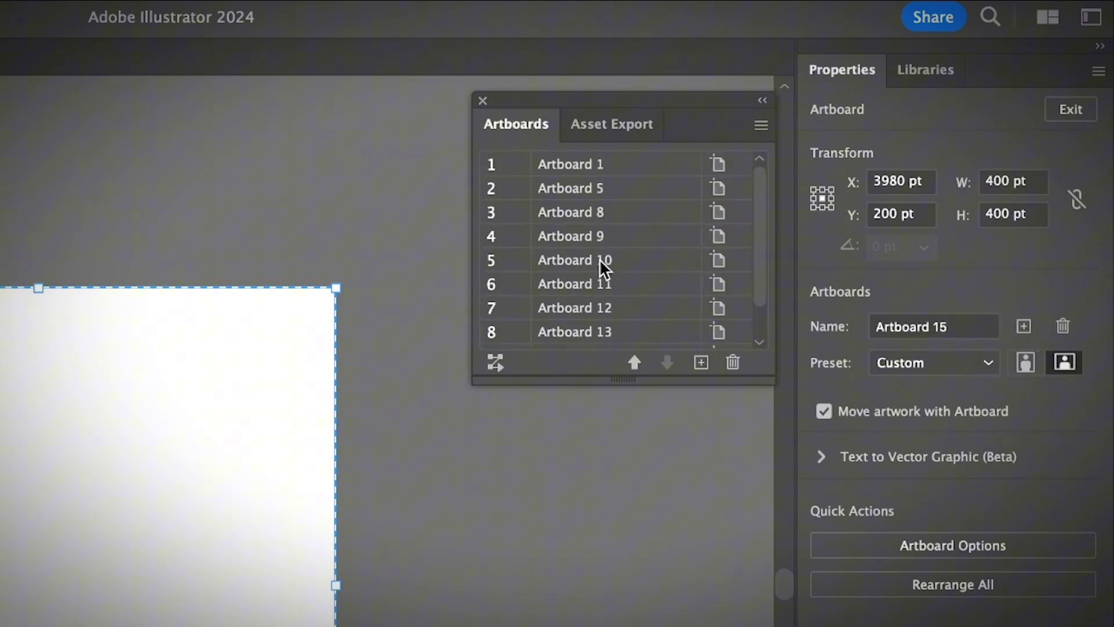
click(593, 196)
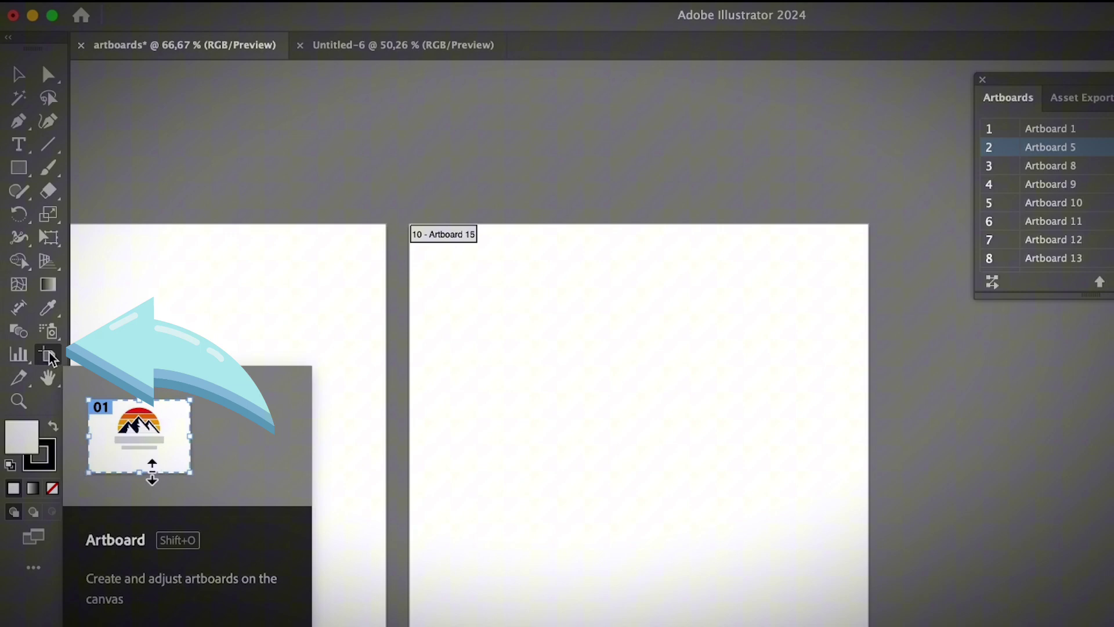
- Delete Artboards 14 and 15, then delete selected artboards from the list, leaving seven
click(632, 381)
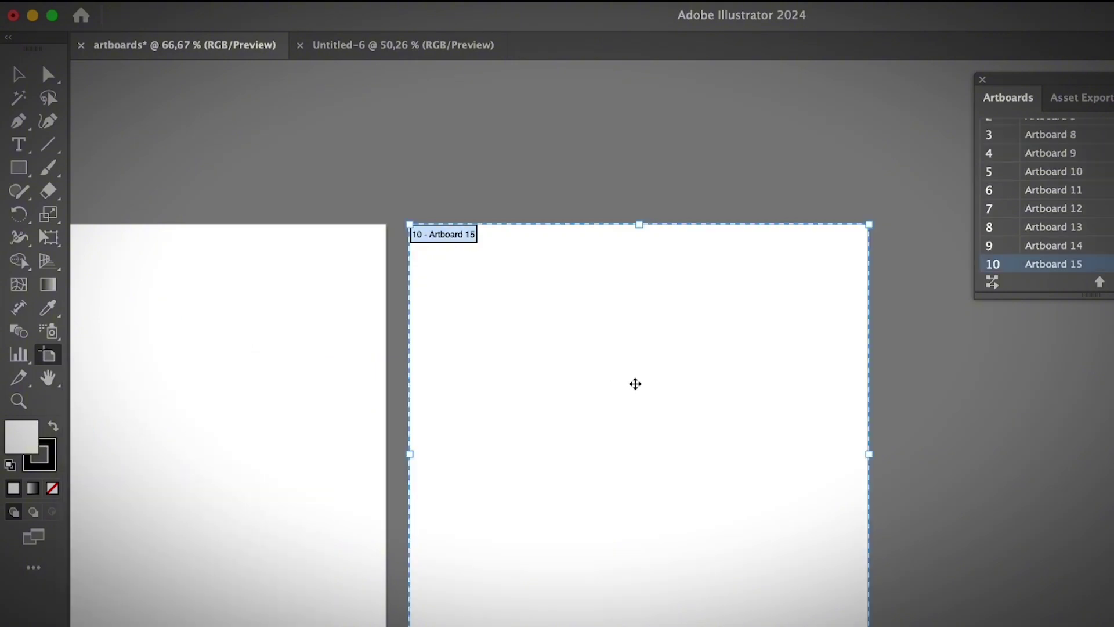
key(Delete)
key(Delete)
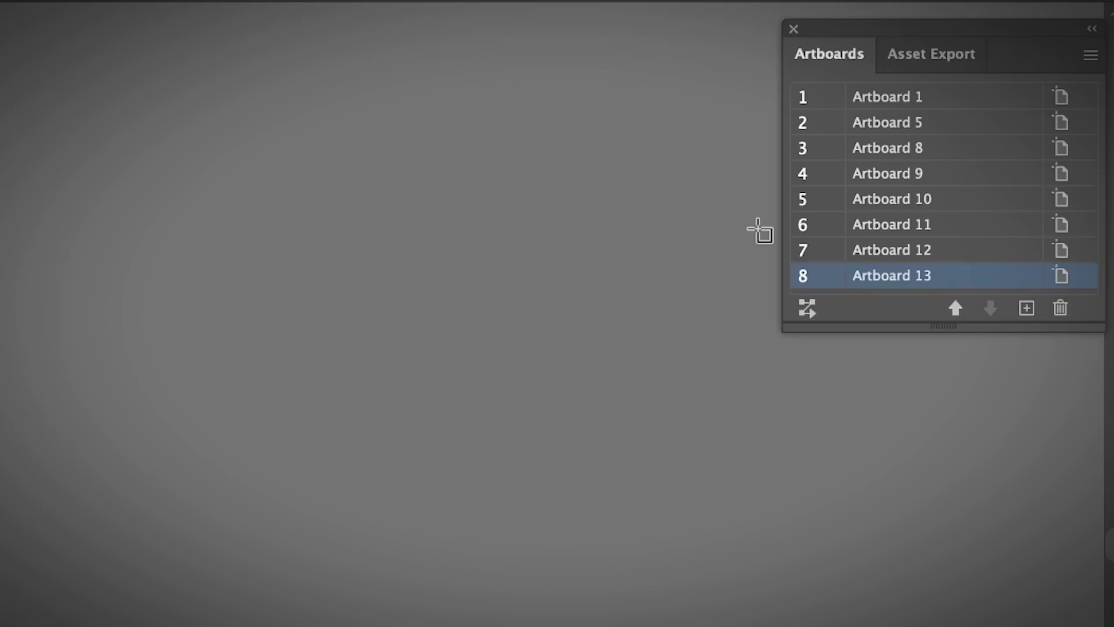
click(887, 130)
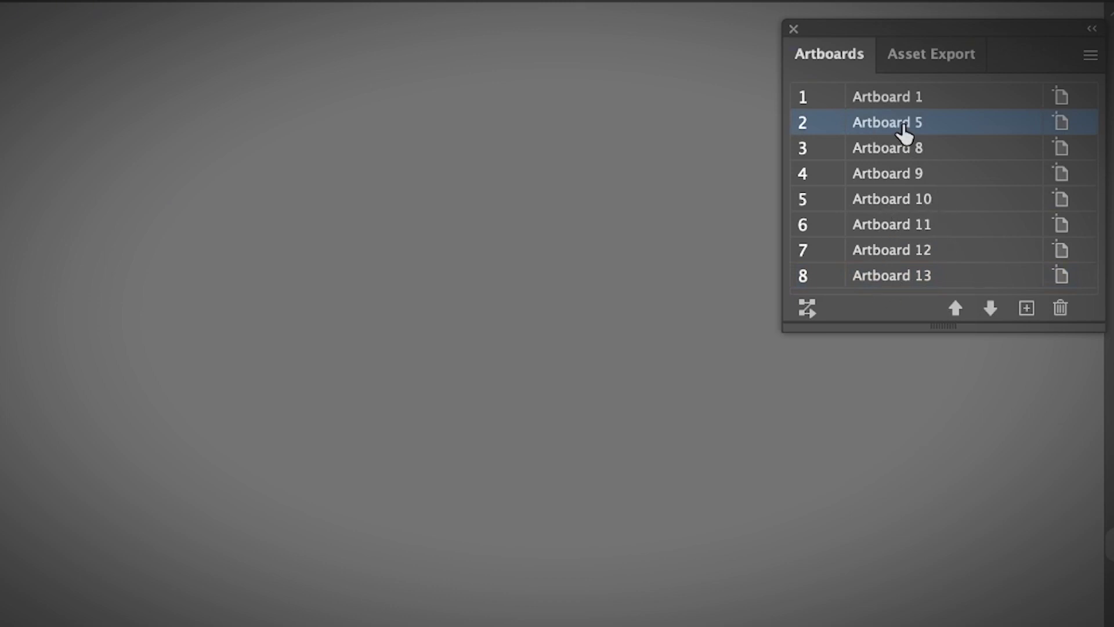
drag(903, 132, 909, 274)
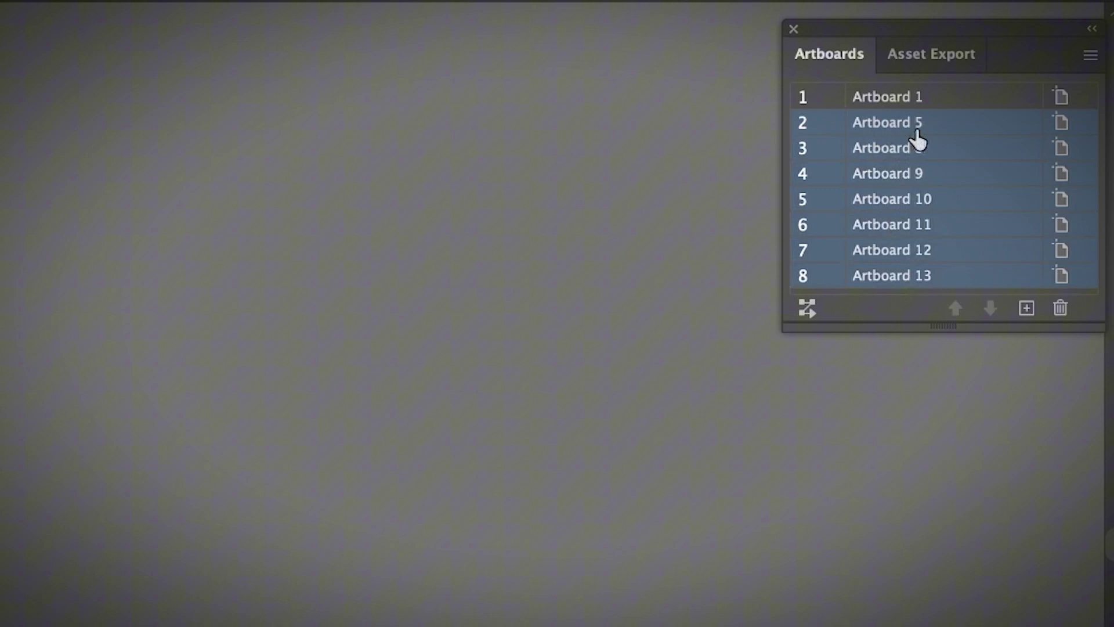
click(1054, 307)
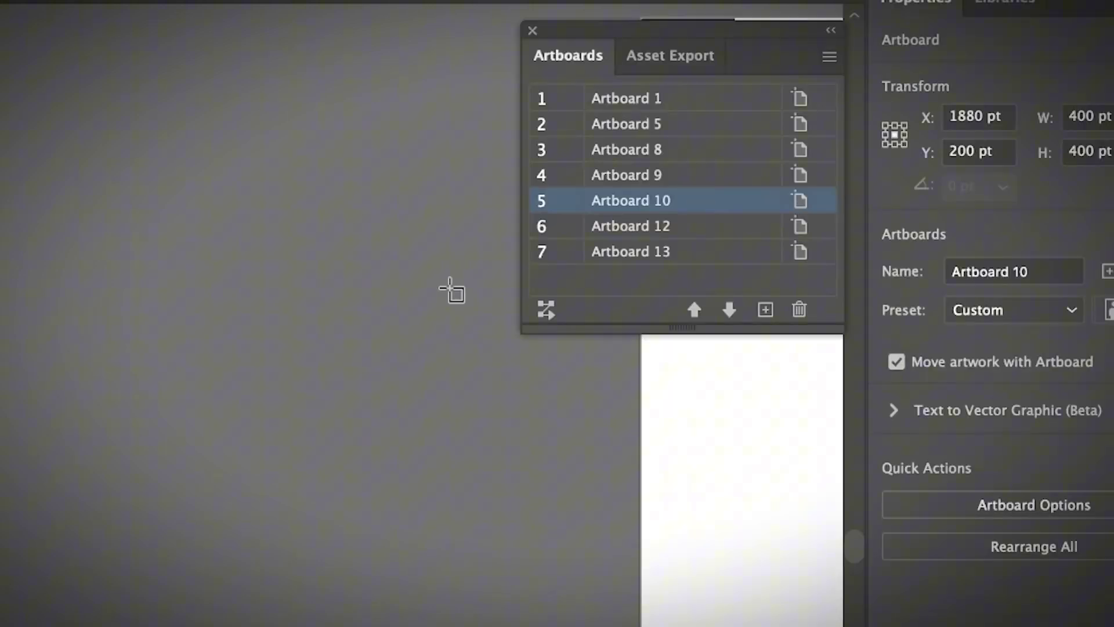
scroll(279, 314, left, 15)
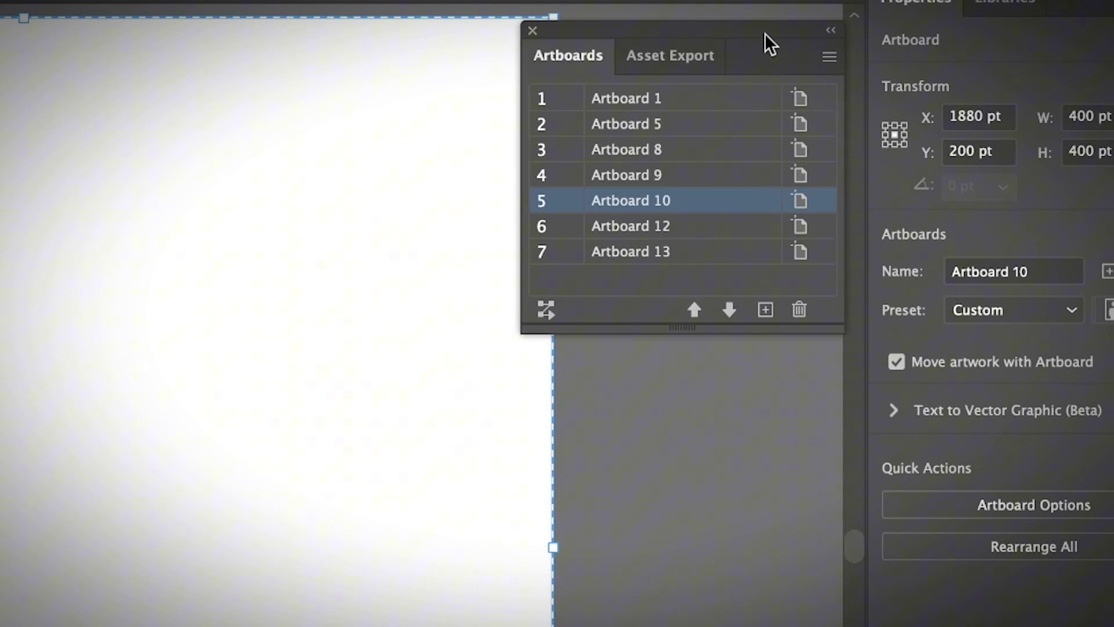
- Run Delete Empty Artboards from the Artboards panel menu, leaving only Artboard 1
click(828, 58)
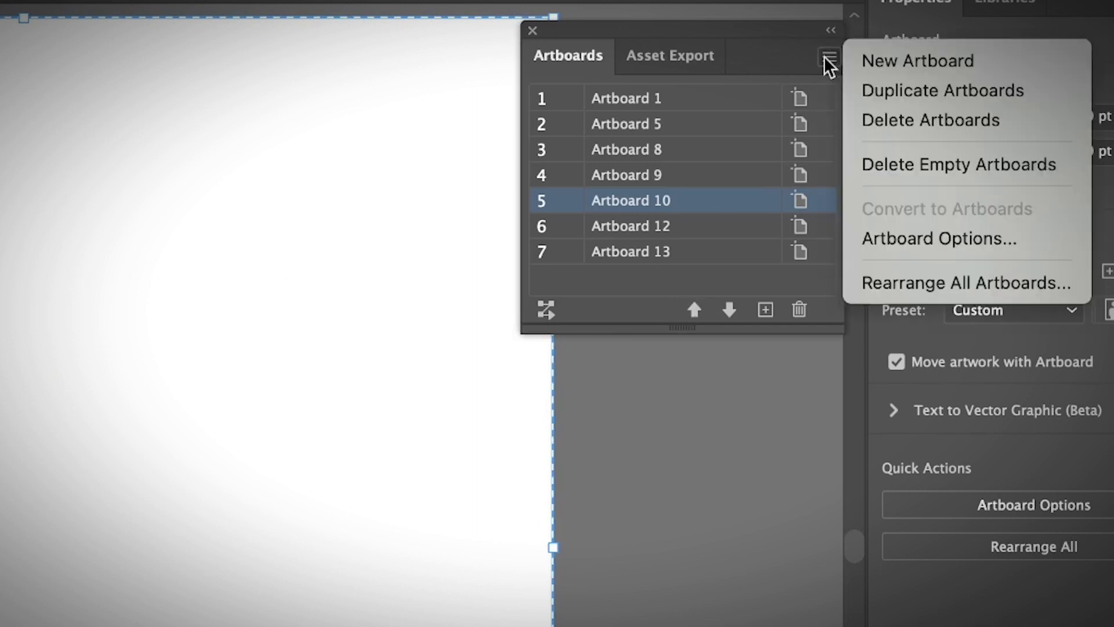
click(884, 166)
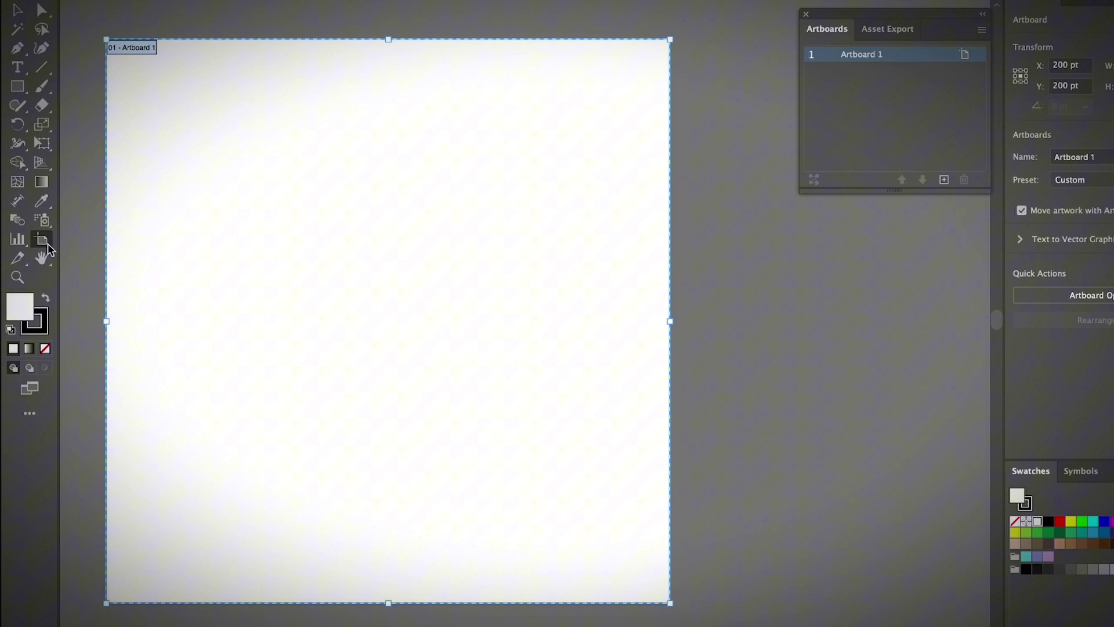
- Drag Artboard 1's edges, then set its width to 200 pt and height to 400 pt
drag(670, 320, 826, 321)
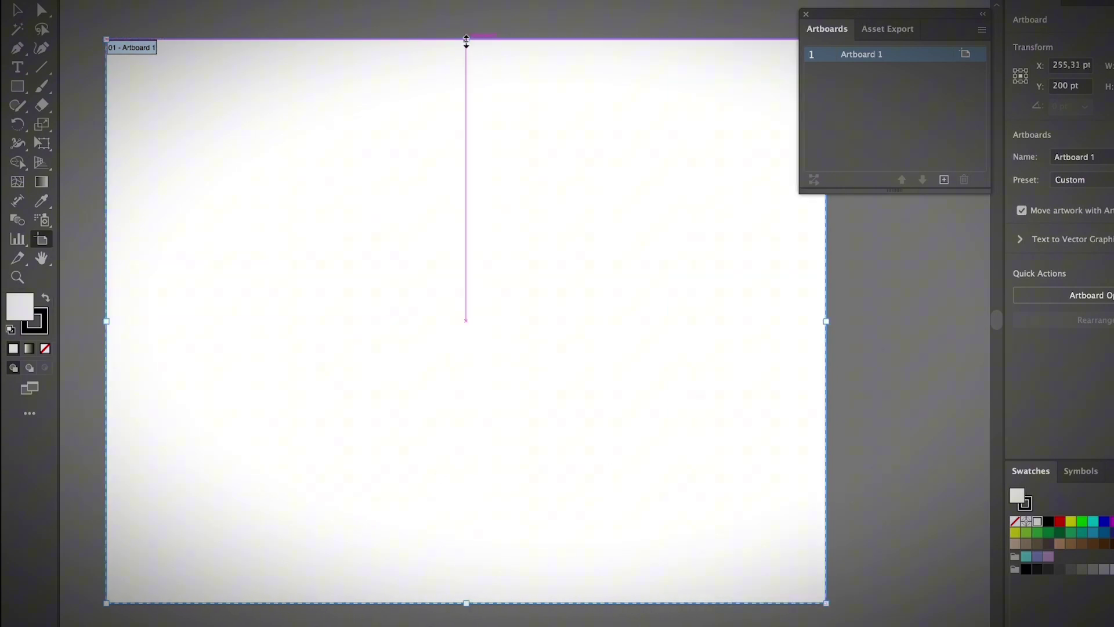
drag(466, 41, 466, 39)
scroll(510, 321, right, 3)
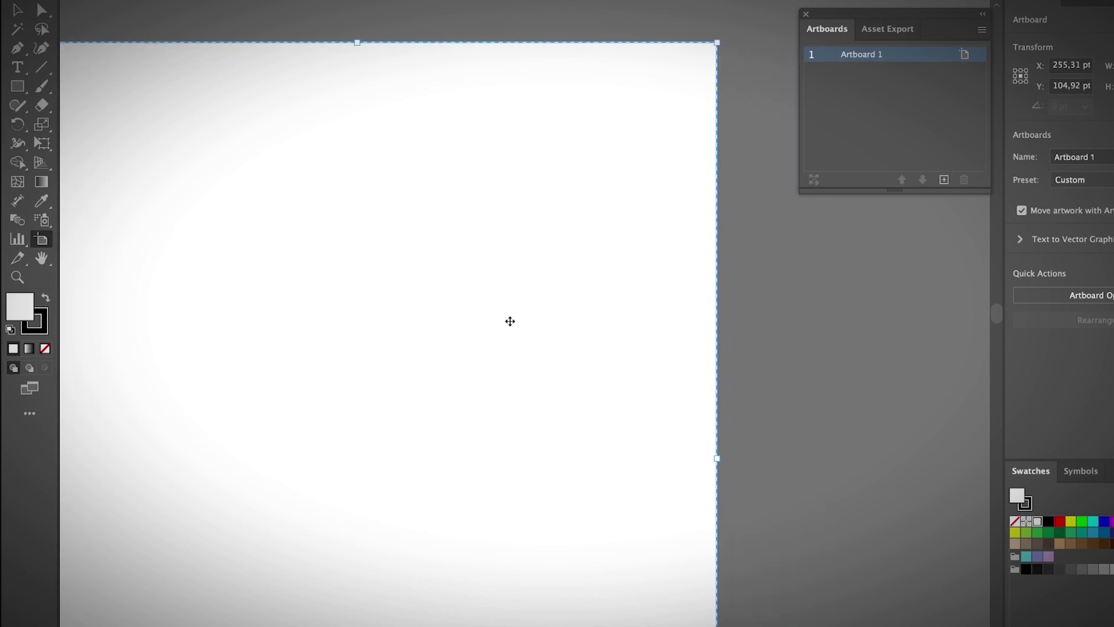
scroll(510, 321, left, 5)
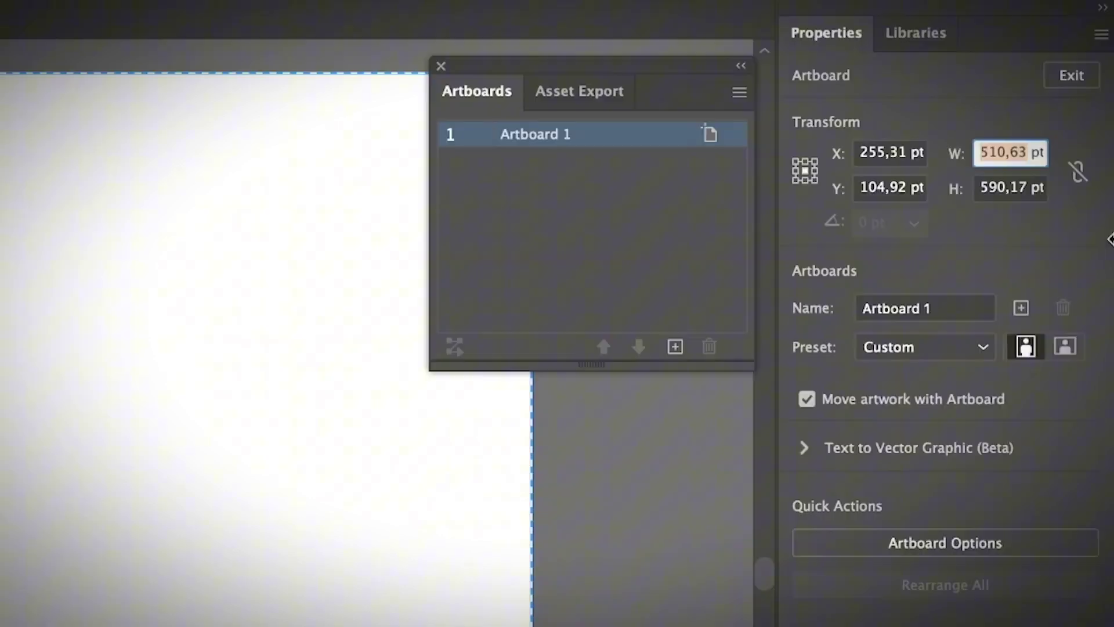
text(200)
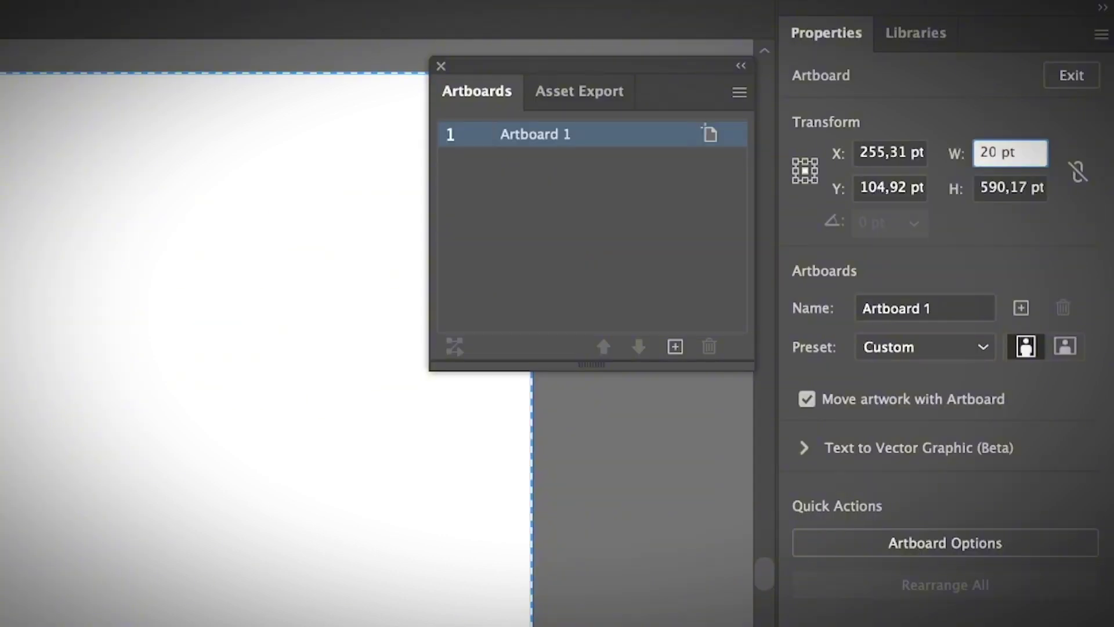
click(1027, 189)
double_click(1028, 189)
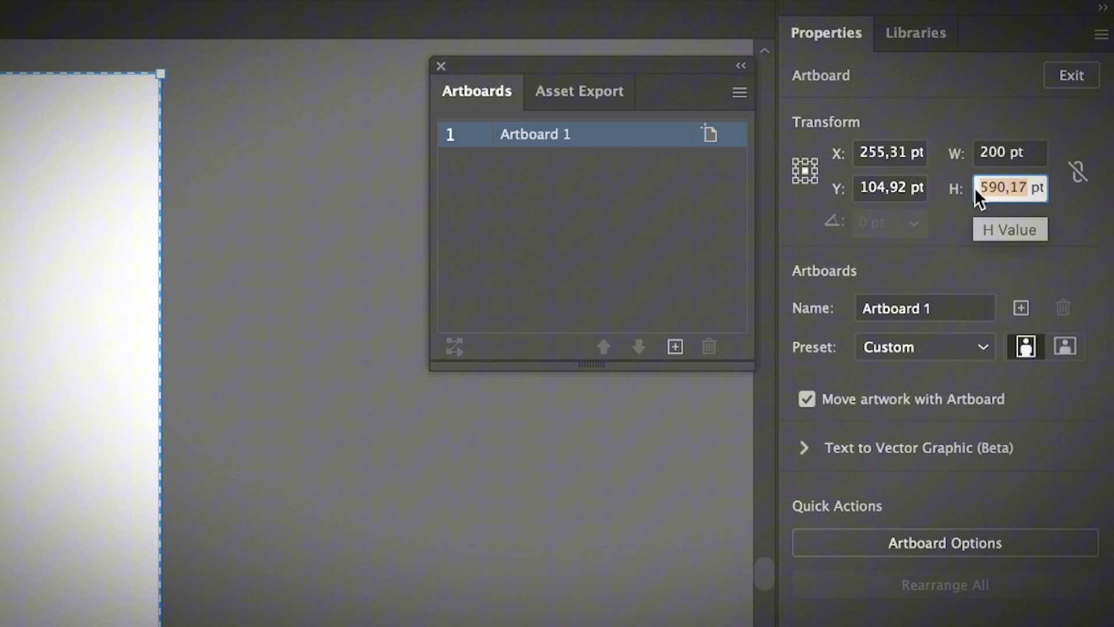
text(400)
key(Return)
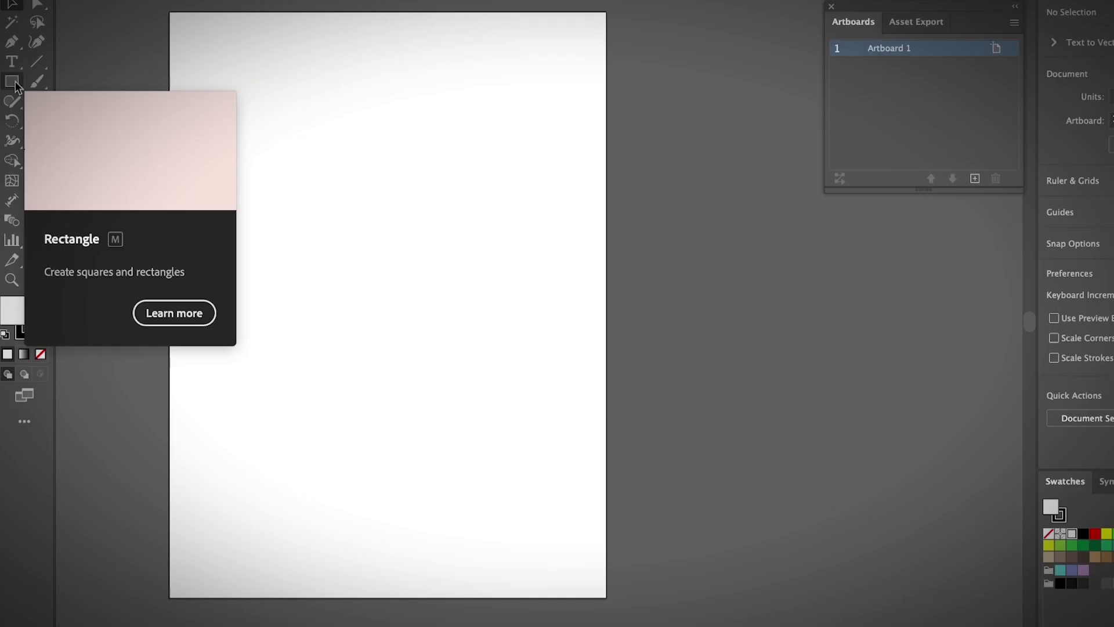
click(11, 82)
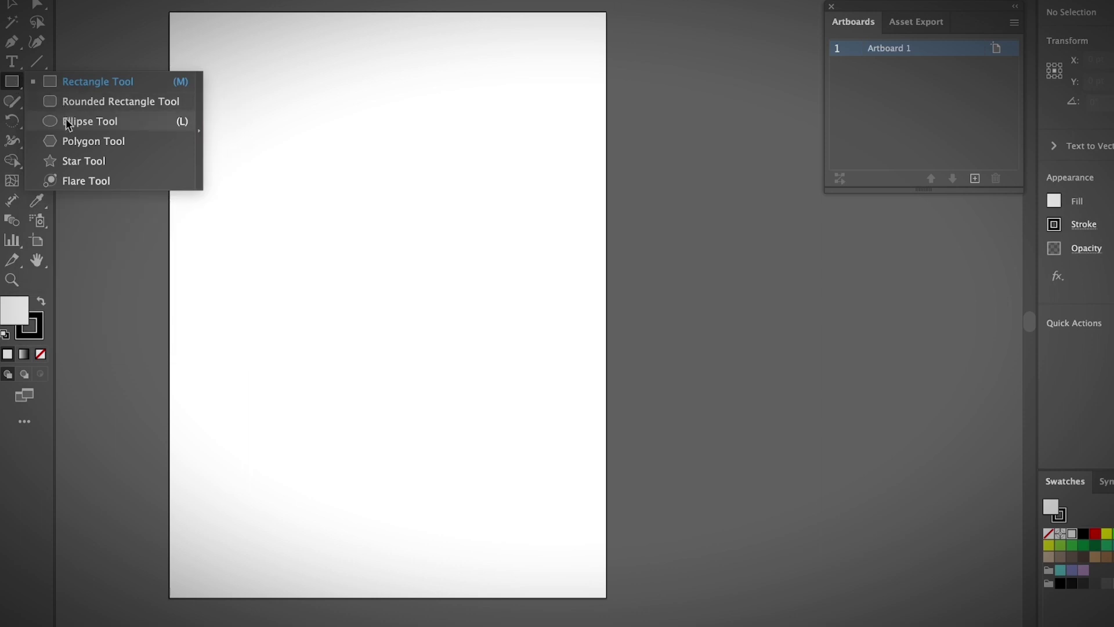
- Draw a black-filled circle with no outline and add three overlapping copies
click(68, 124)
drag(316, 172, 488, 341)
click(43, 302)
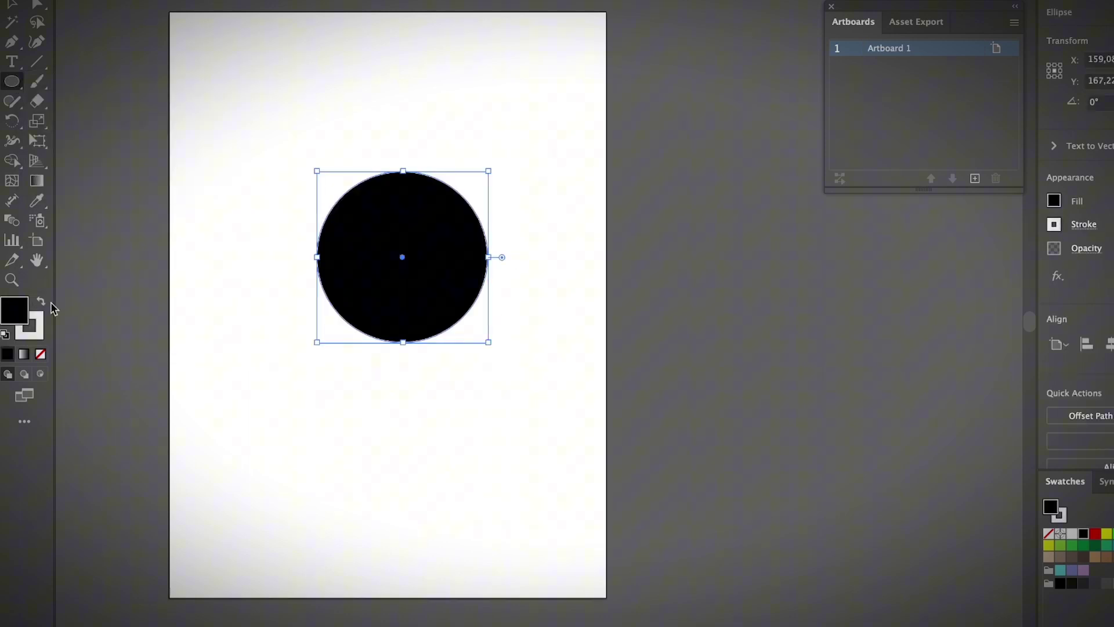
key(v)
click(455, 440)
drag(457, 245, 405, 261)
drag(406, 262, 443, 164)
click(29, 325)
click(40, 354)
click(348, 319)
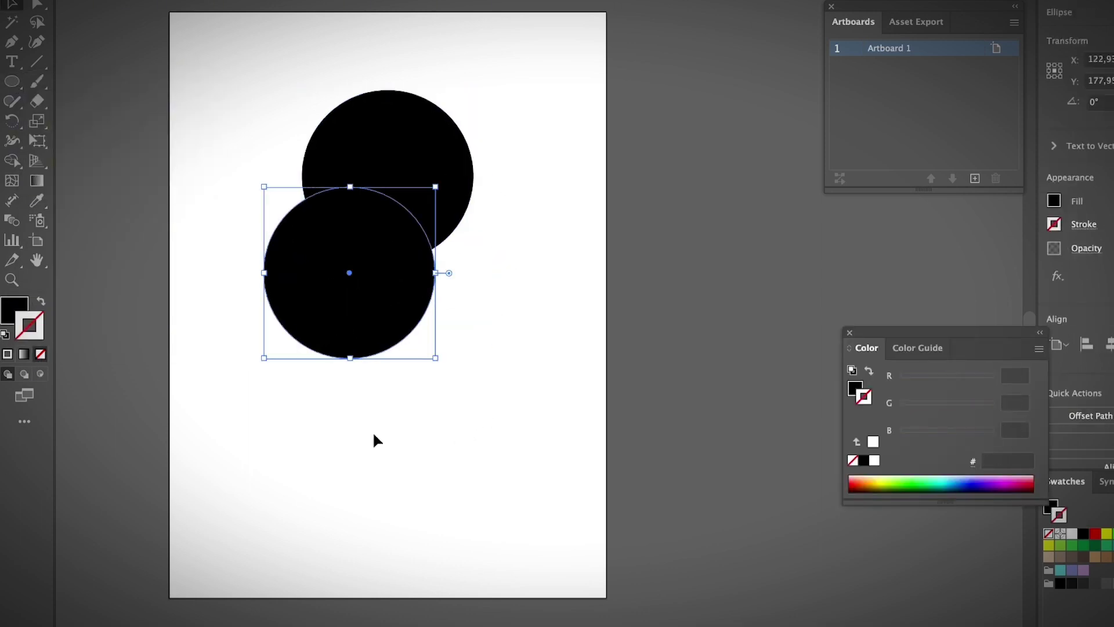
mouse_move(348, 273)
mouse_down()
mouse_move(490, 191)
mouse_move(536, 275)
mouse_up()
drag(633, 372, 197, 122)
- Merge the four circles into one cloud with Shape Builder and move it down-left
key(shift+m)
drag(325, 273, 388, 238)
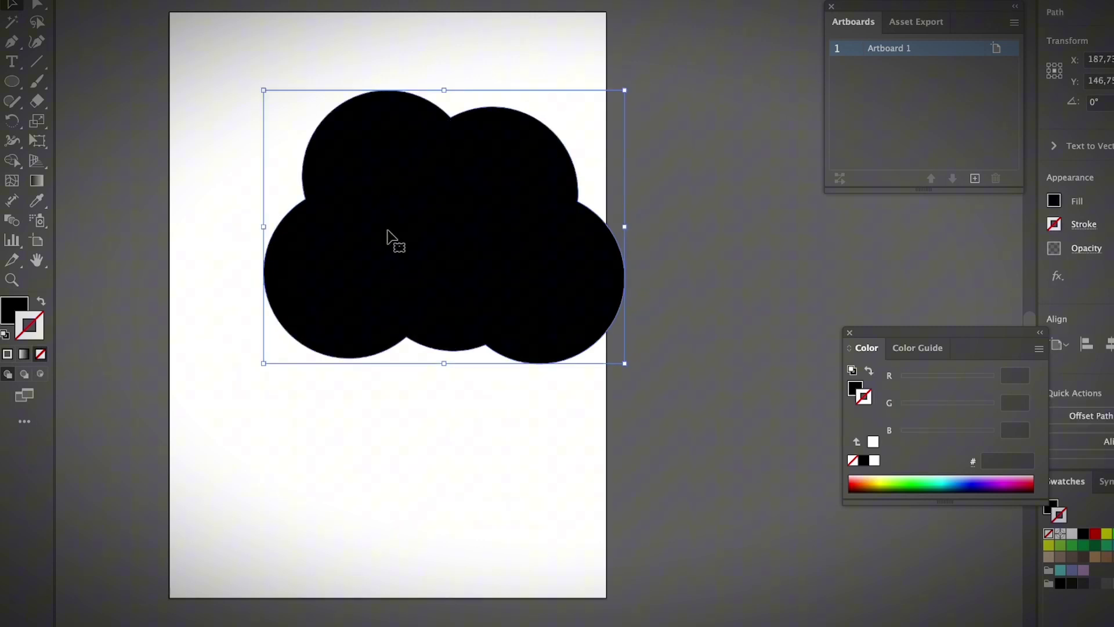
key(v)
drag(471, 263, 415, 289)
click(482, 462)
key(ctrl+minus)
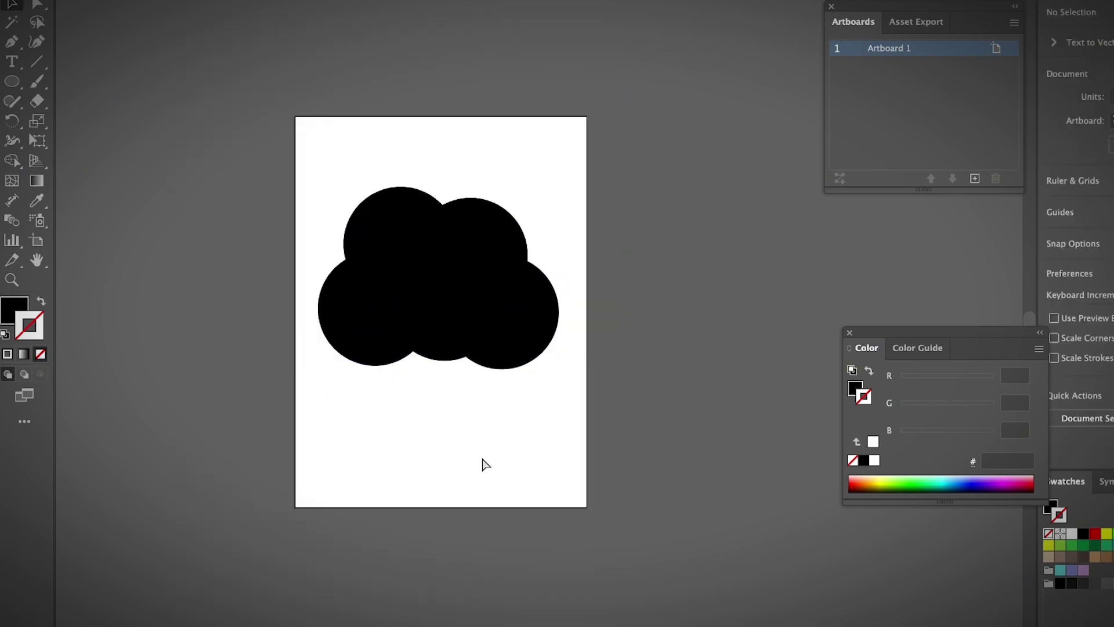
scroll(482, 435, right, 5)
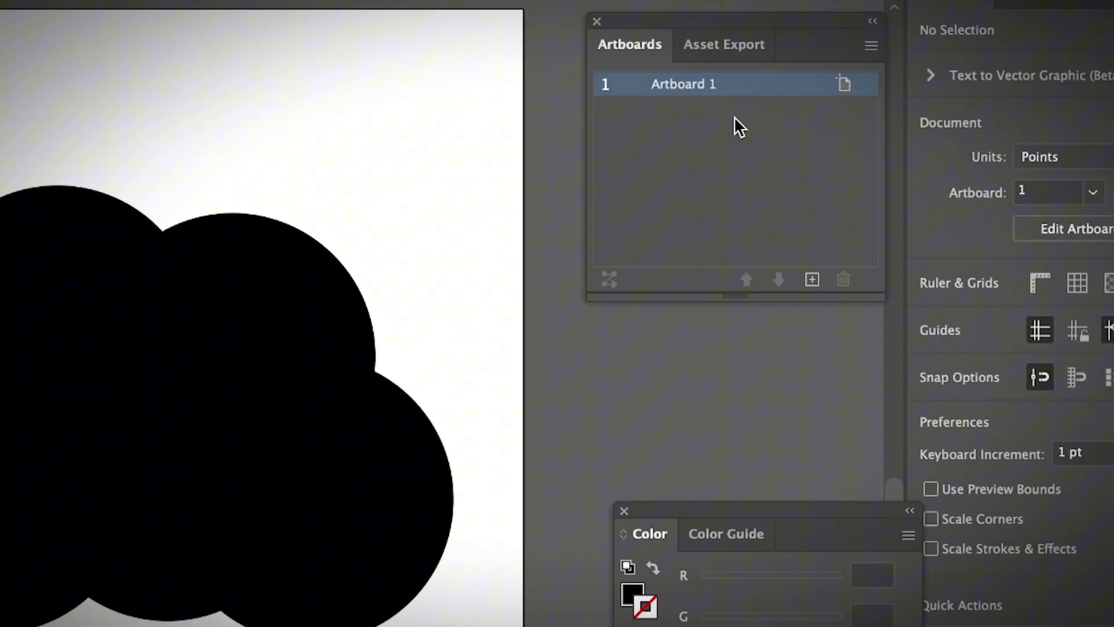
- Make three copies of the cloud artboard via Duplicate Artboards, the New Artboard button and Alt-drag
click(865, 45)
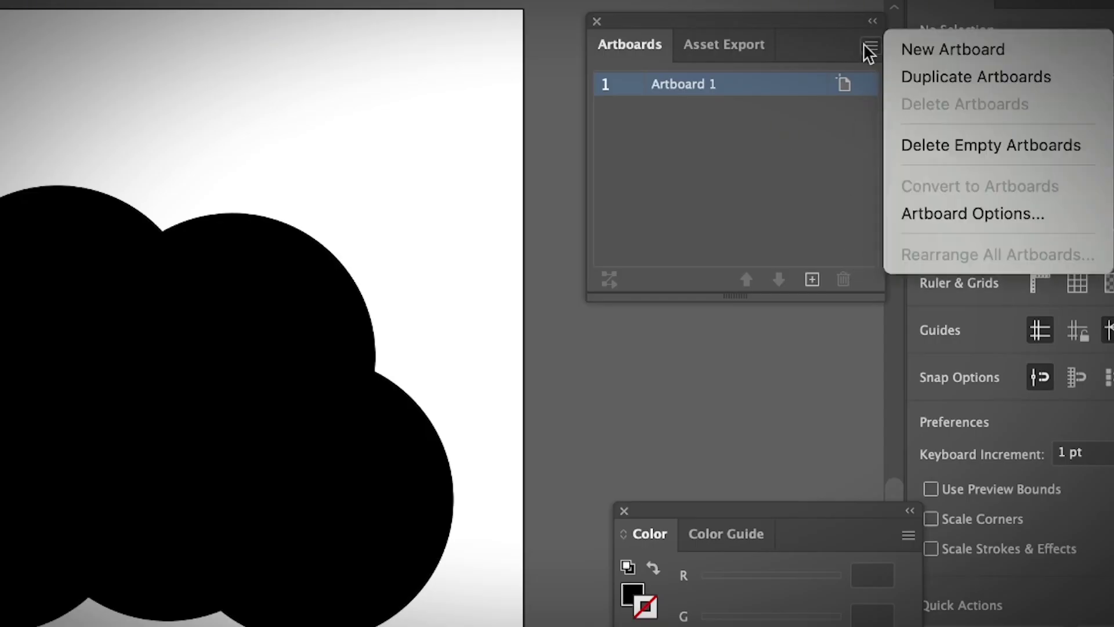
click(941, 73)
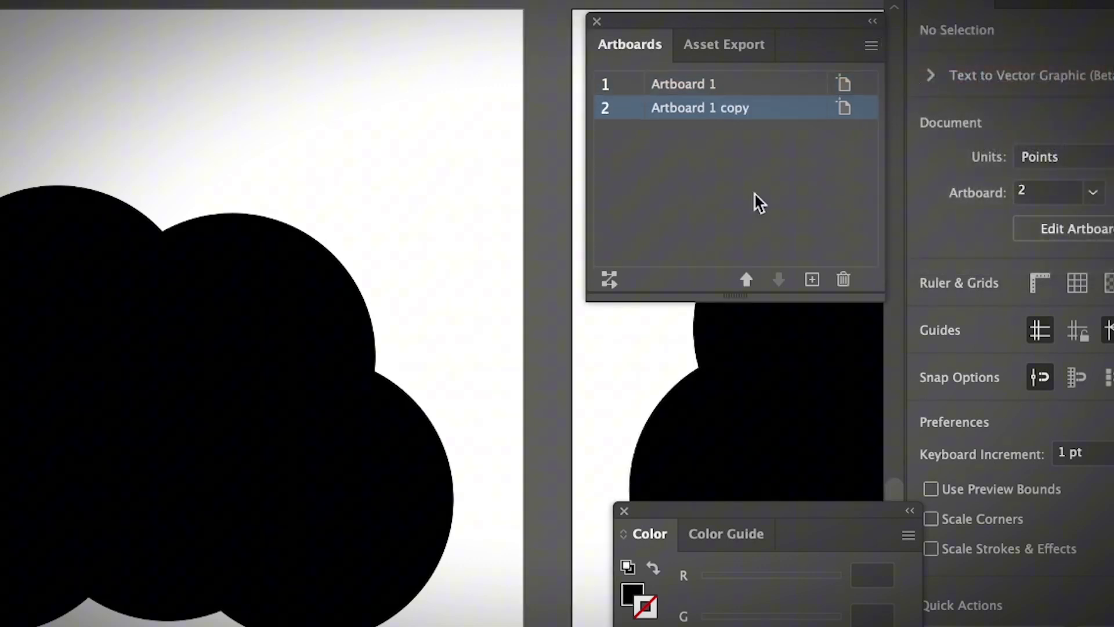
scroll(244, 355, down, 3)
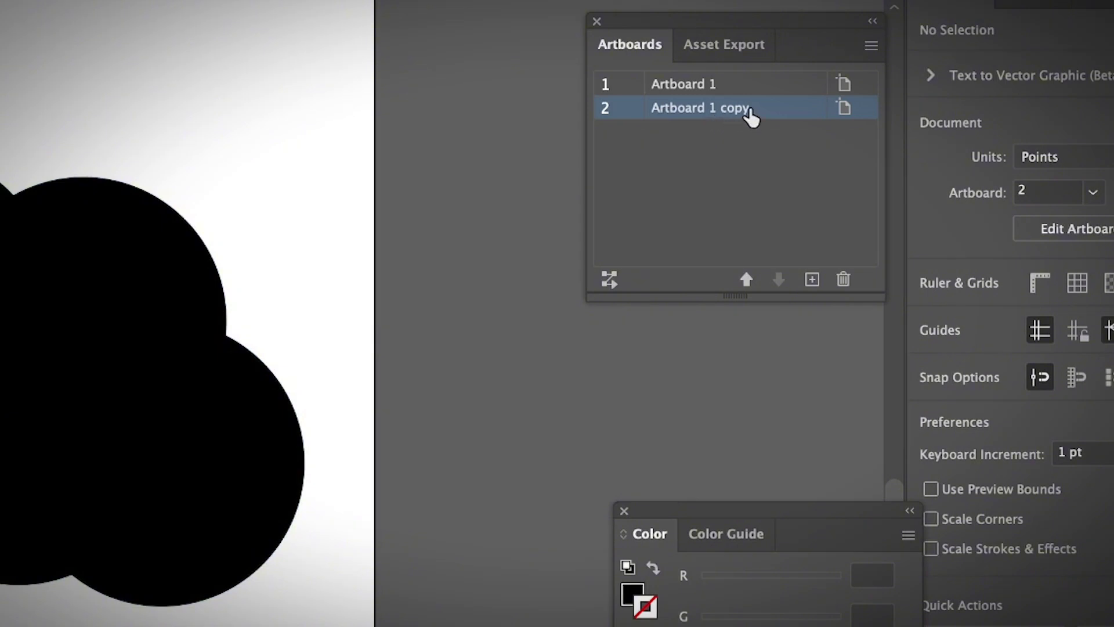
drag(748, 110, 812, 280)
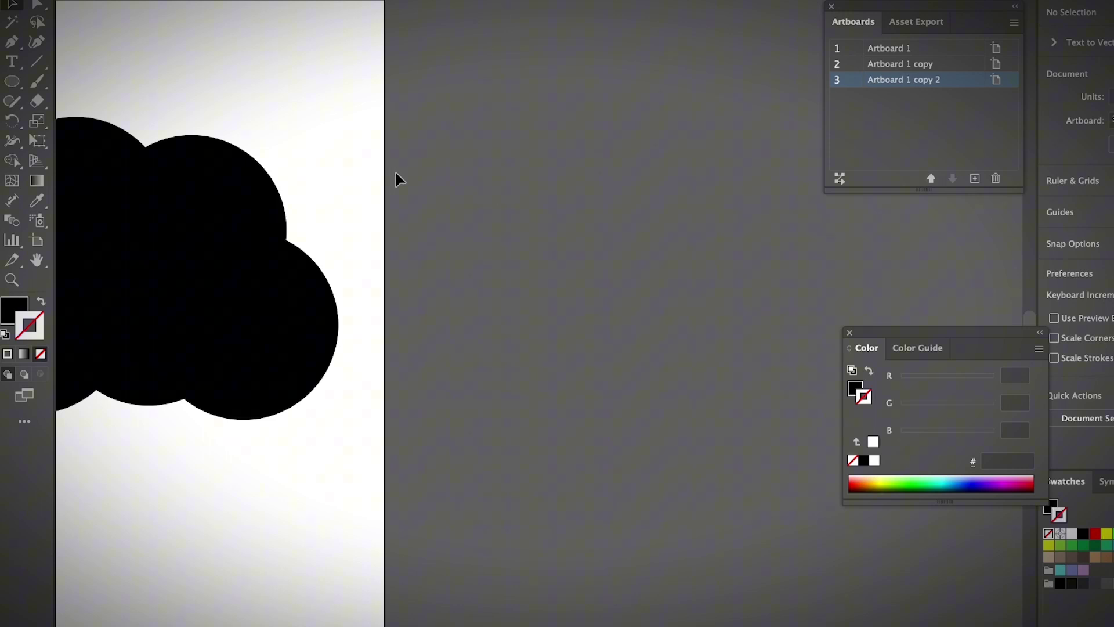
click(36, 240)
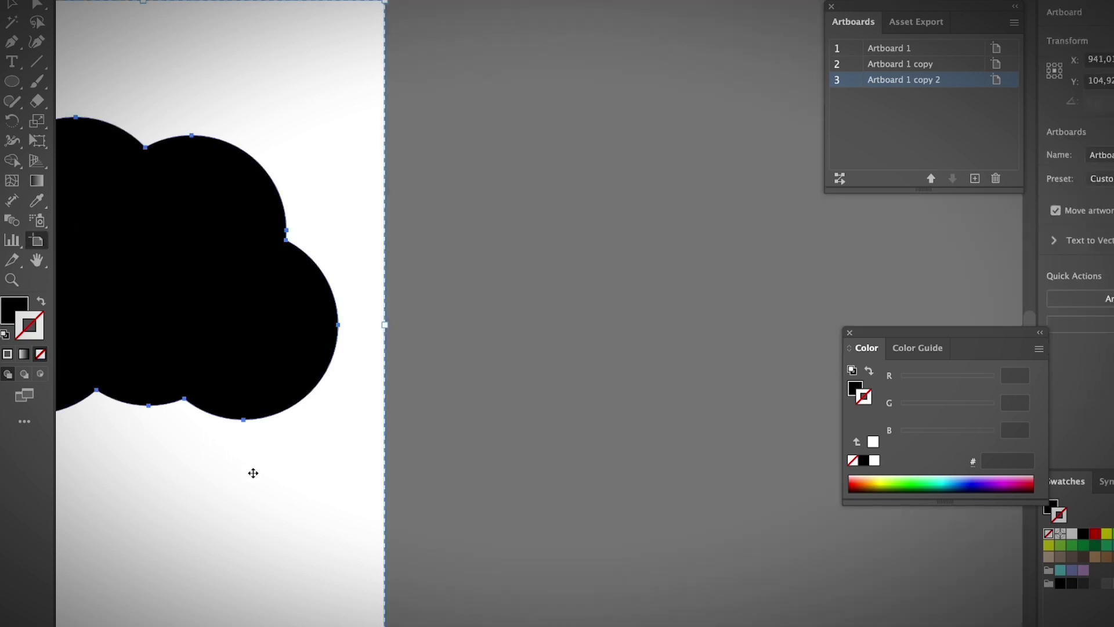
drag(253, 473, 770, 458)
key(ctrl+minus)
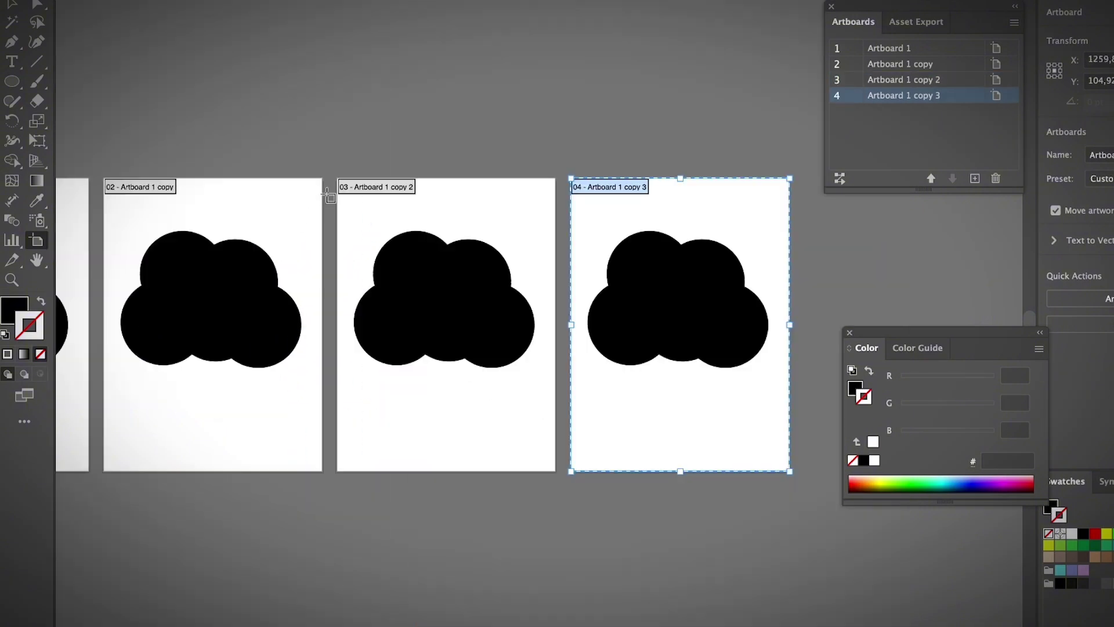
click(896, 62)
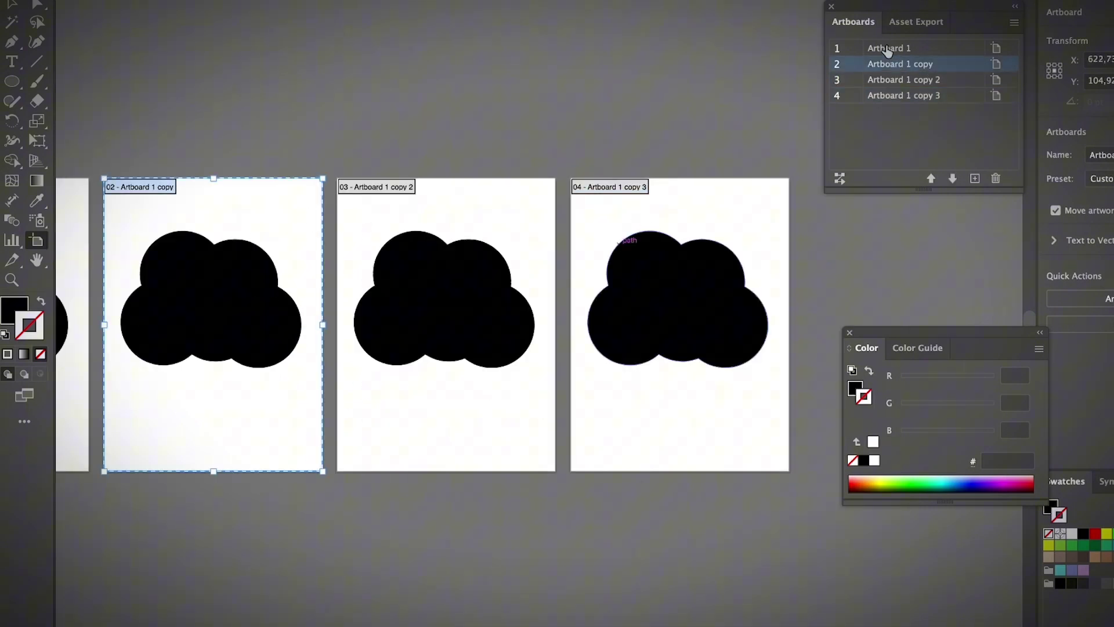
click(887, 50)
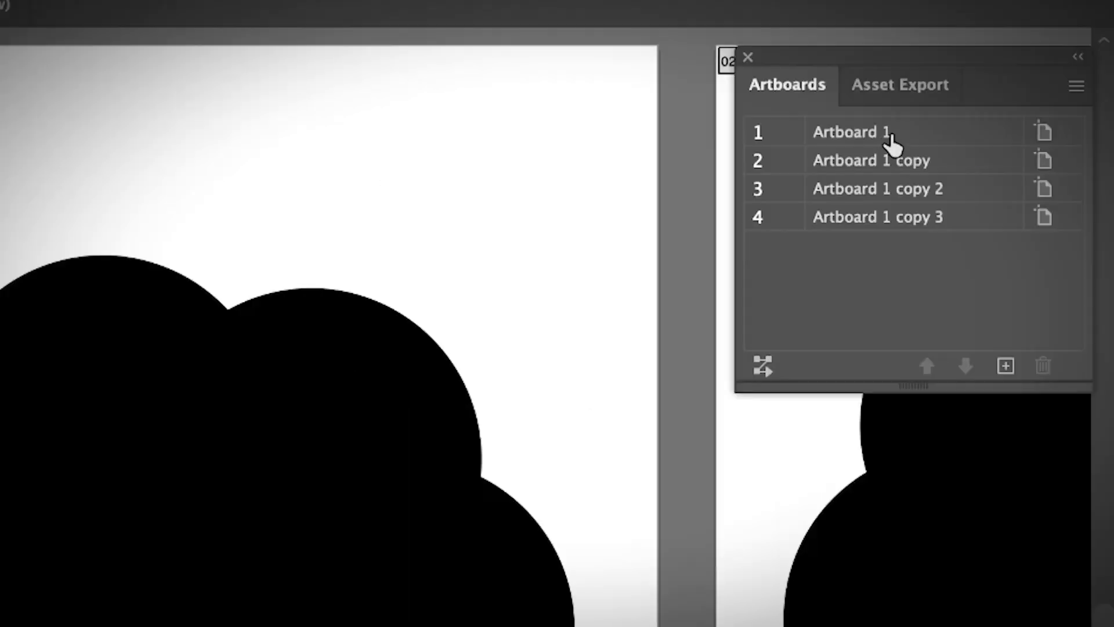
- Rename the first artboard to 'cloud 1'
double_click(907, 51)
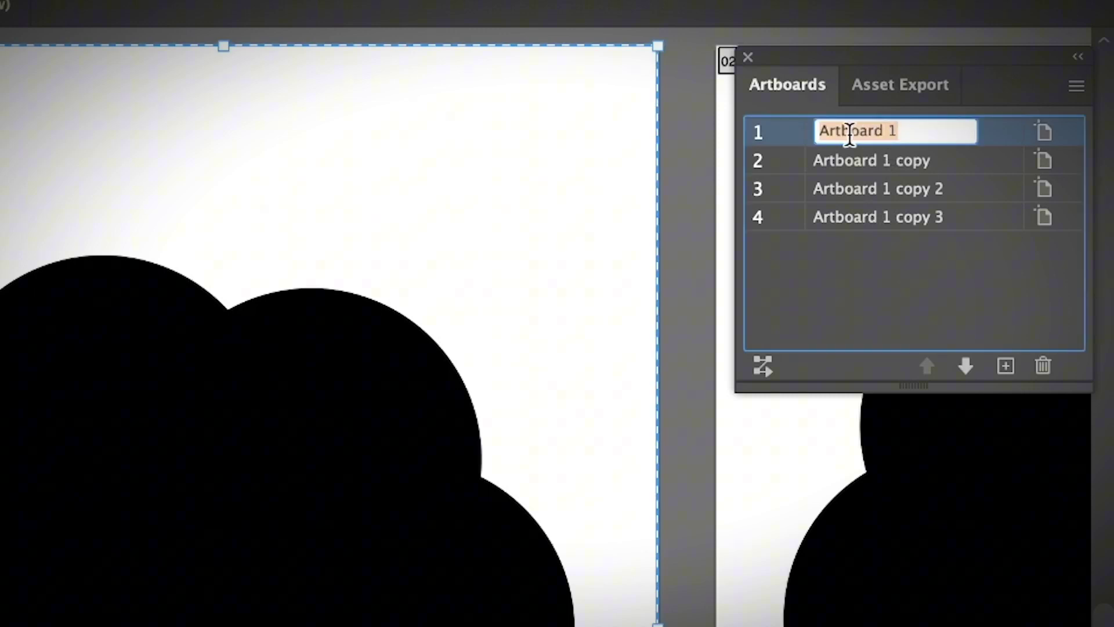
text(cloud)
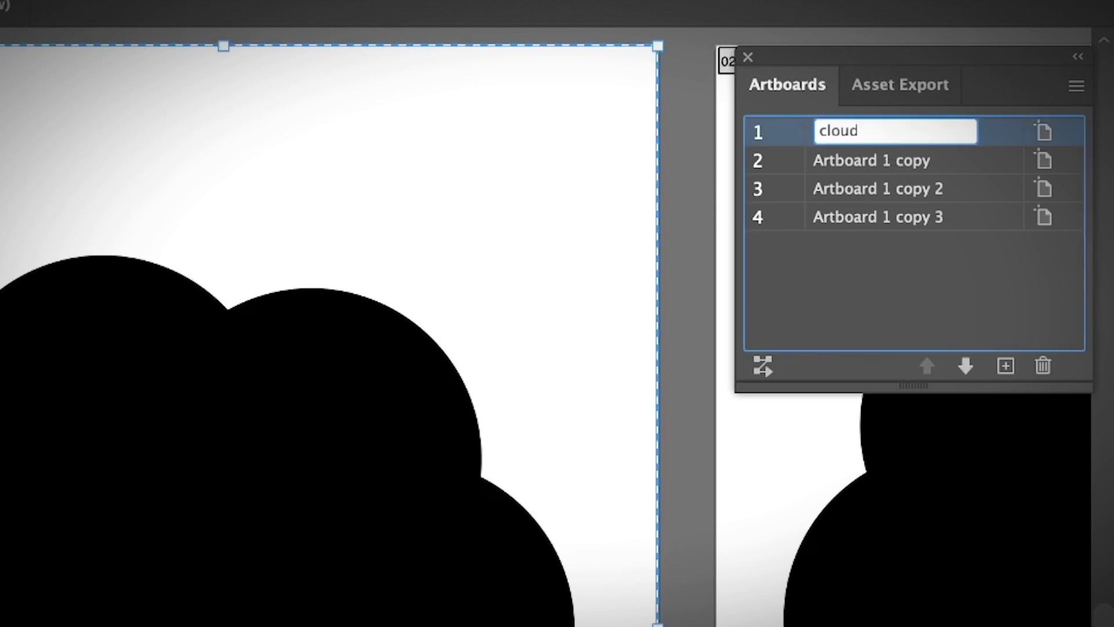
text( 1)
key(Return)
scroll(702, 124, right, 3)
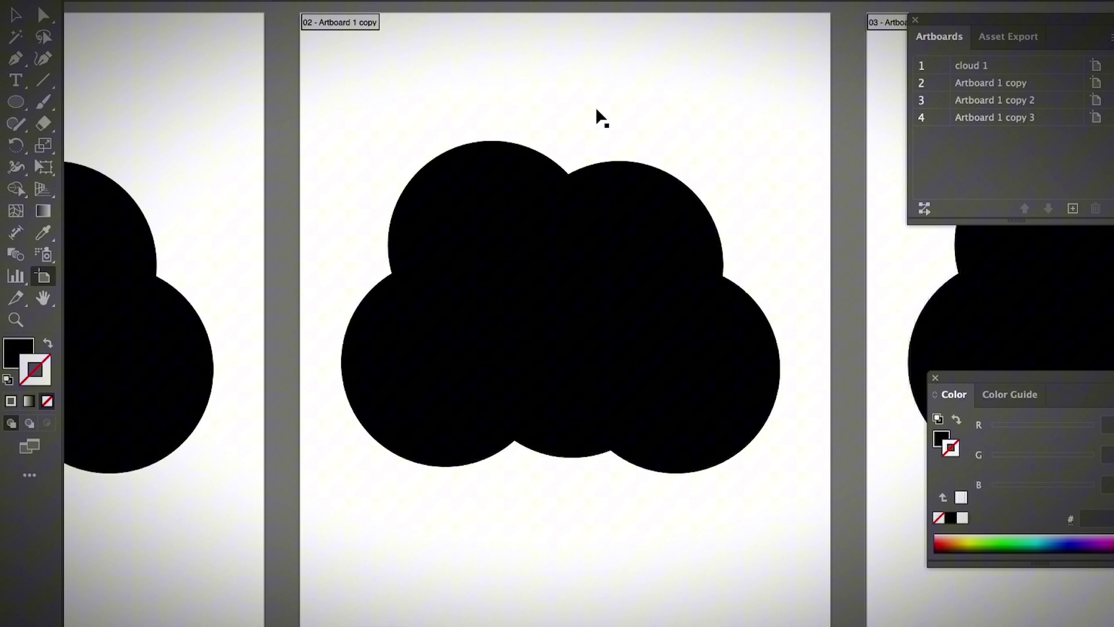
scroll(633, 194, left, 9)
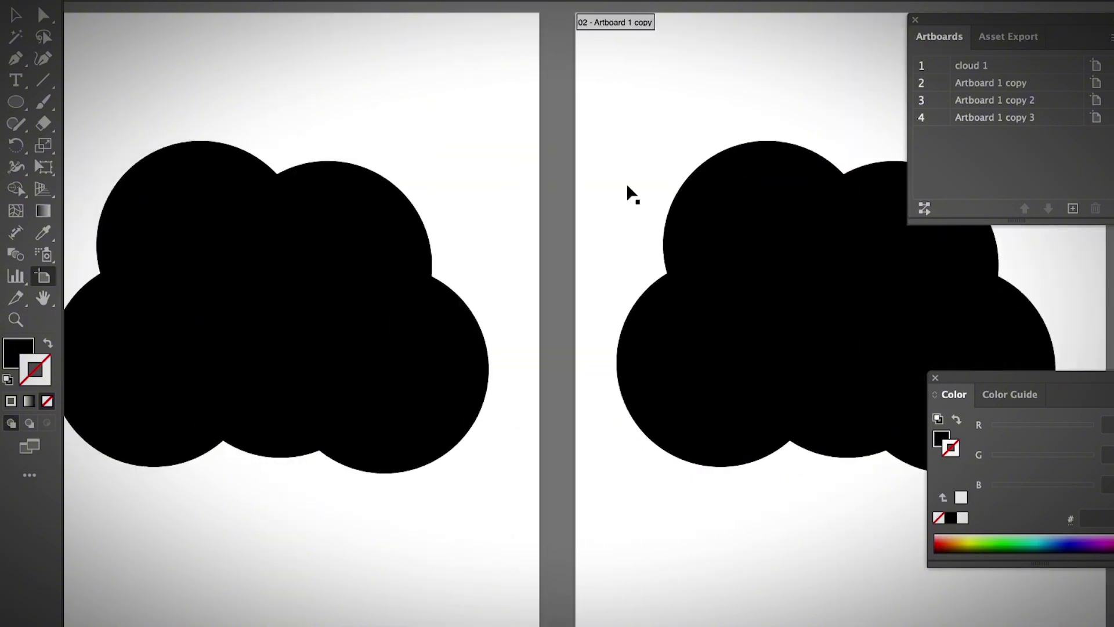
scroll(626, 191, up, 3)
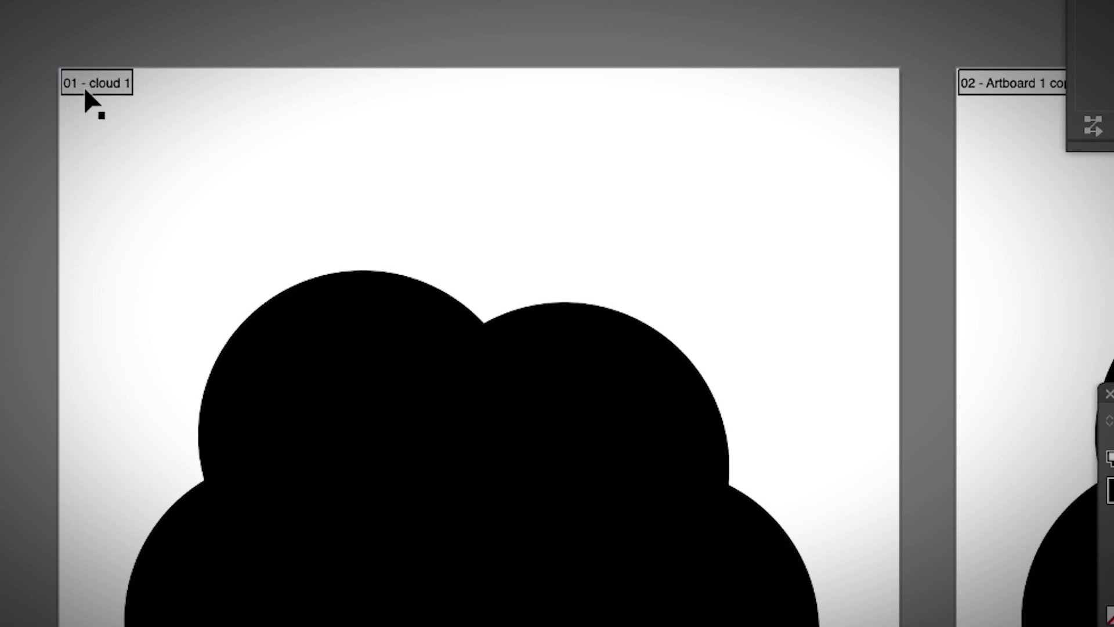
- Select the cloud 1, Artboard 1 copy and Artboard 1 copy 2 artboards in turn
click(87, 84)
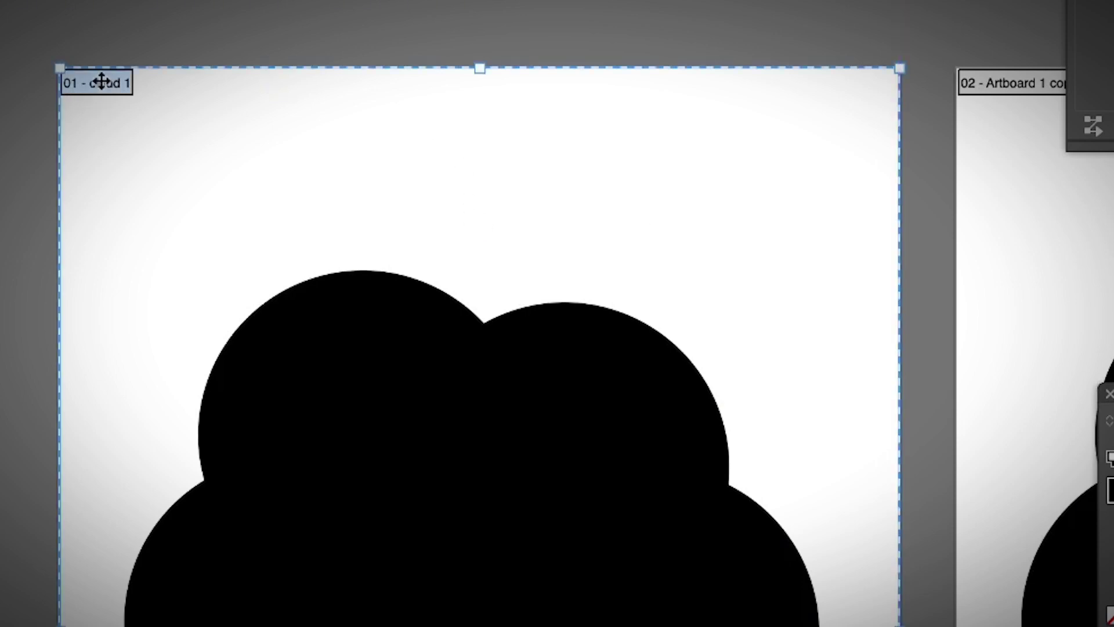
scroll(209, 111, right, 10)
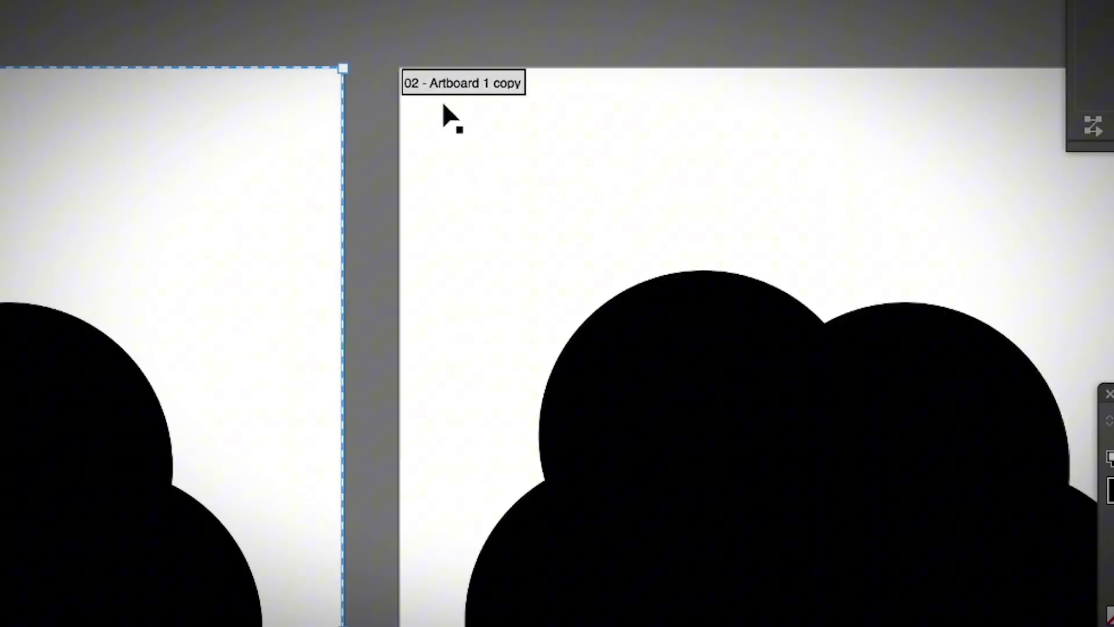
click(413, 84)
scroll(599, 107, right, 10)
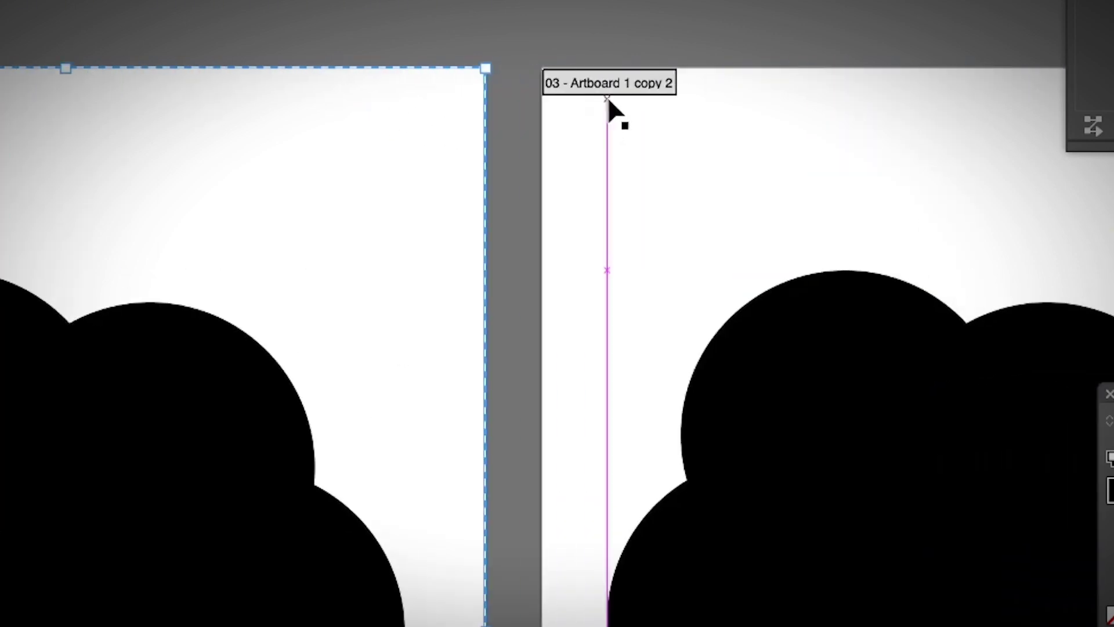
click(598, 82)
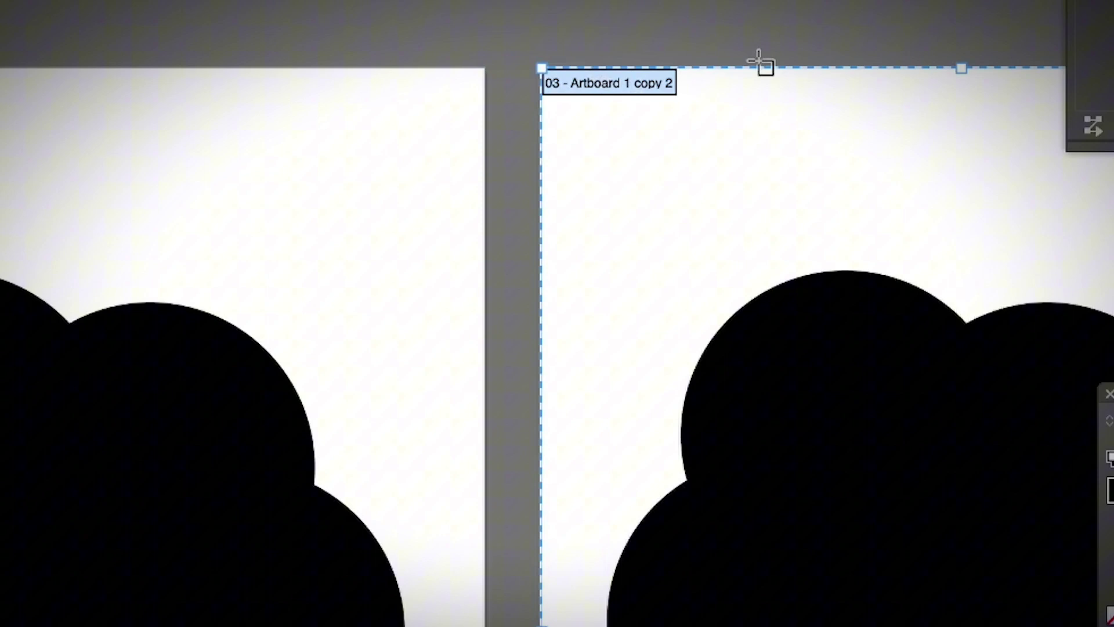
scroll(653, 102, right, 15)
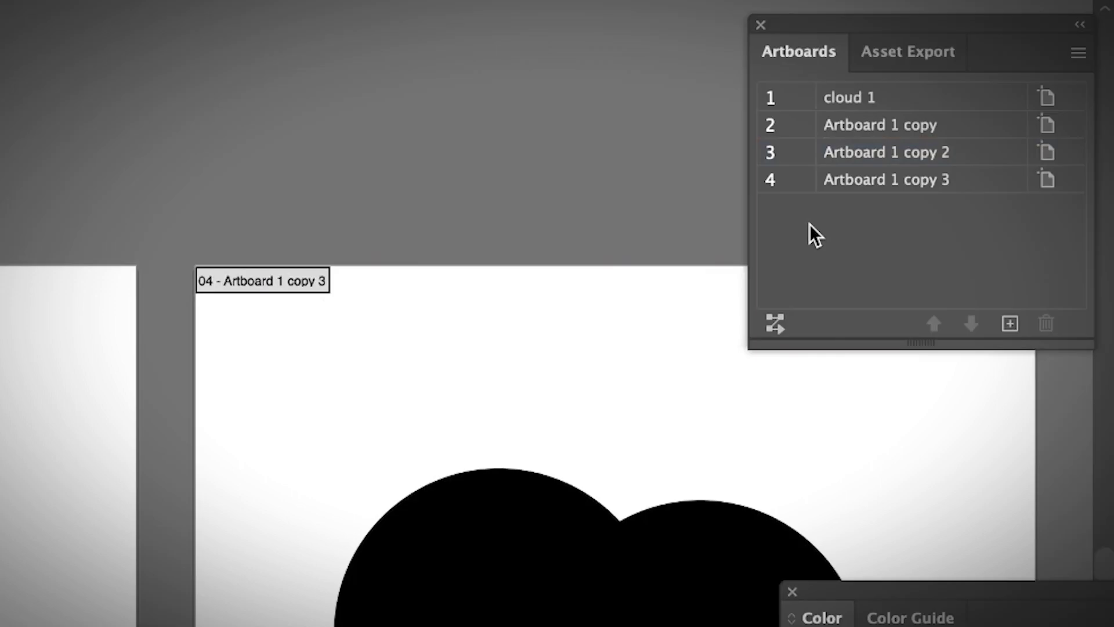
- Move Artboard 1 copy to the bottom of the artboard order
click(893, 129)
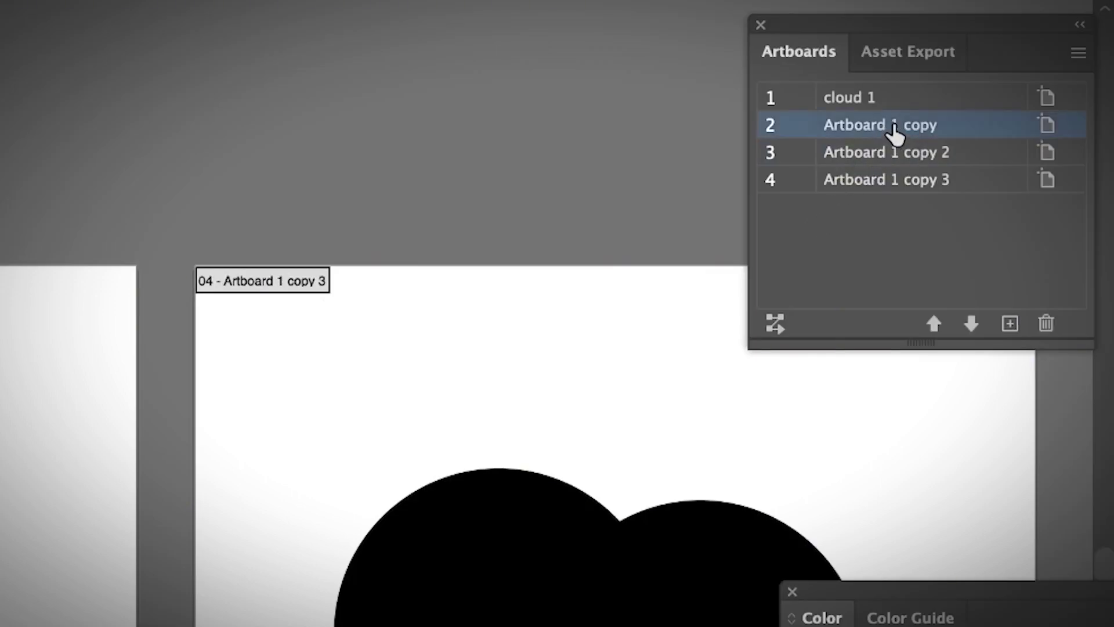
drag(893, 123, 896, 195)
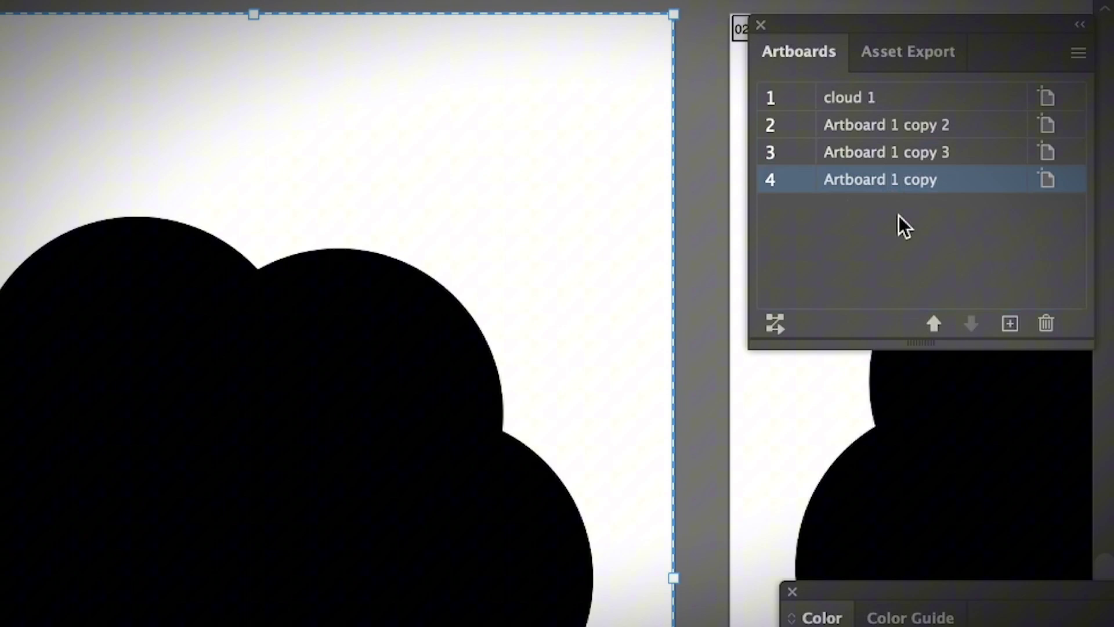
click(904, 229)
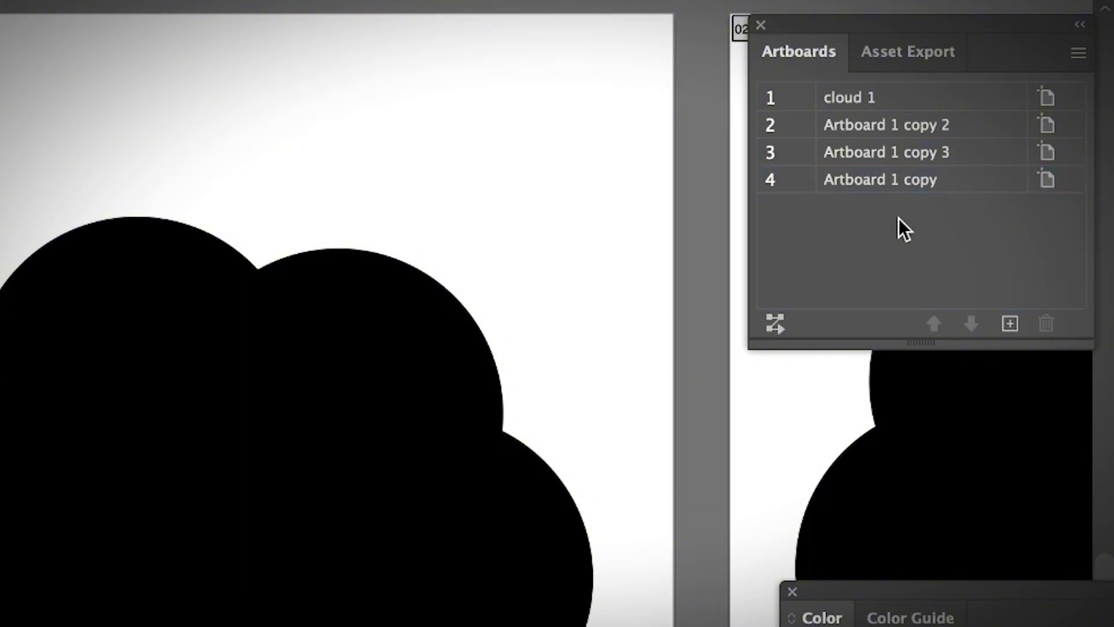
- Rearrange all artboards into a row-by-row grid with 2 columns
click(1080, 53)
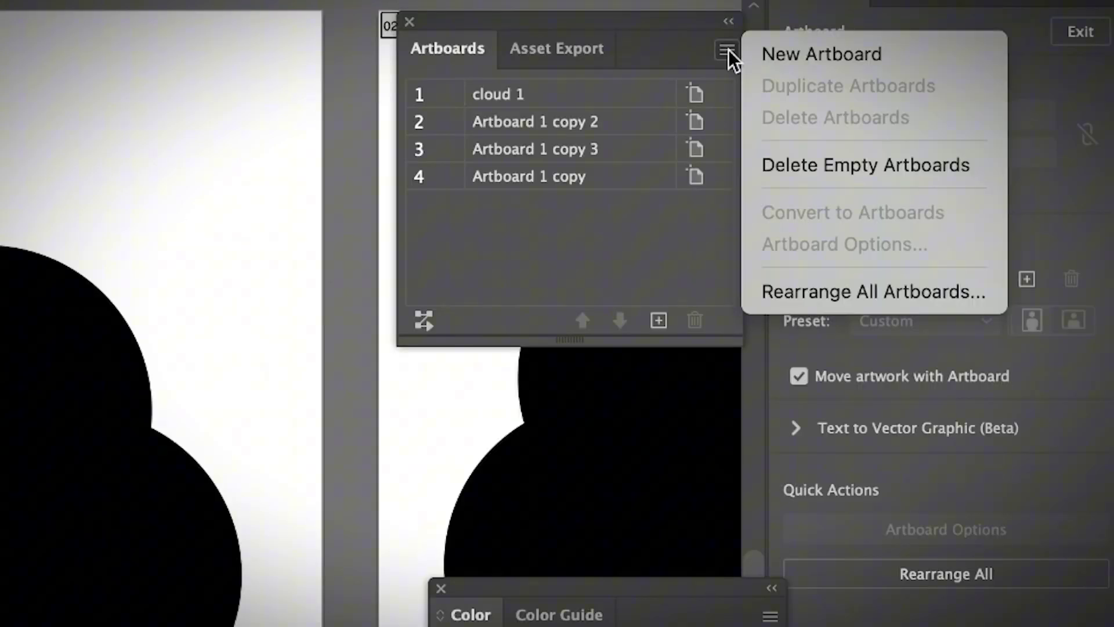
click(779, 298)
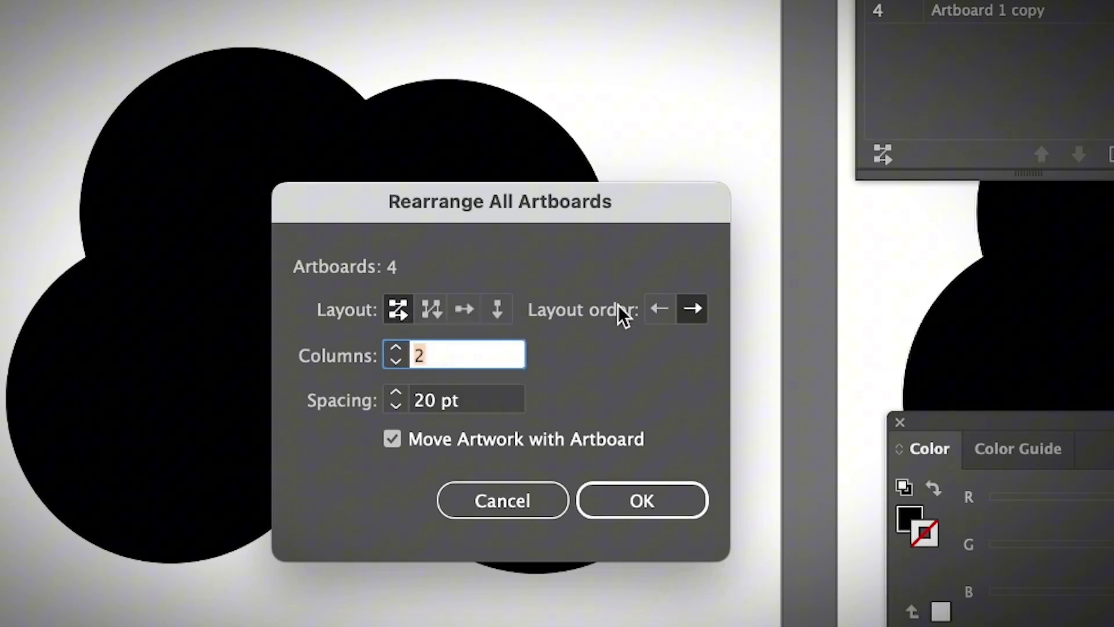
click(464, 309)
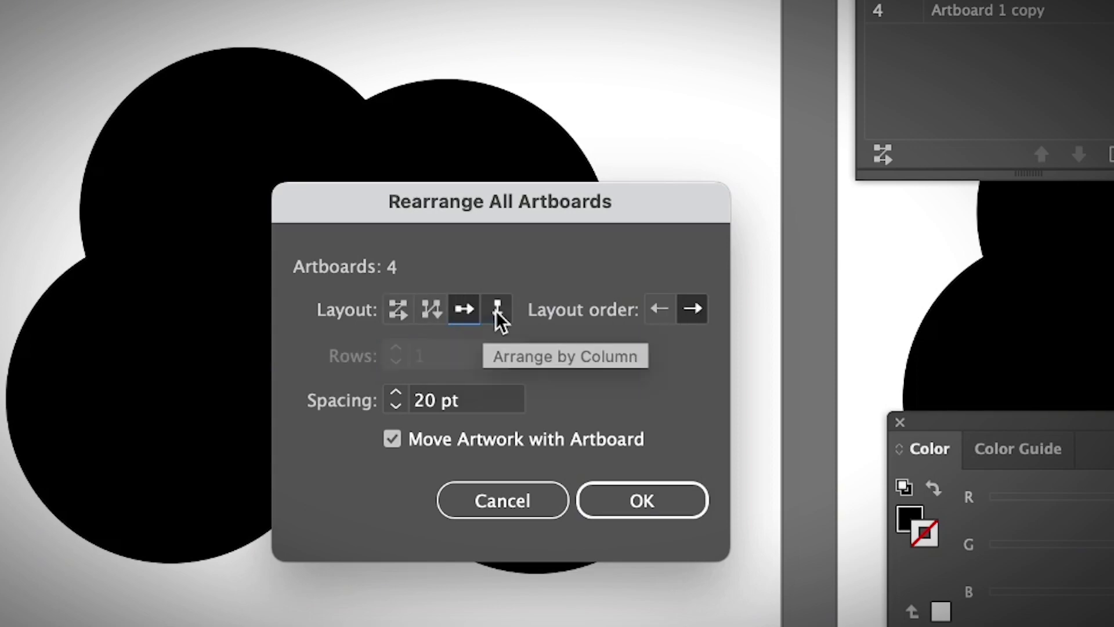
click(497, 309)
click(398, 308)
double_click(439, 356)
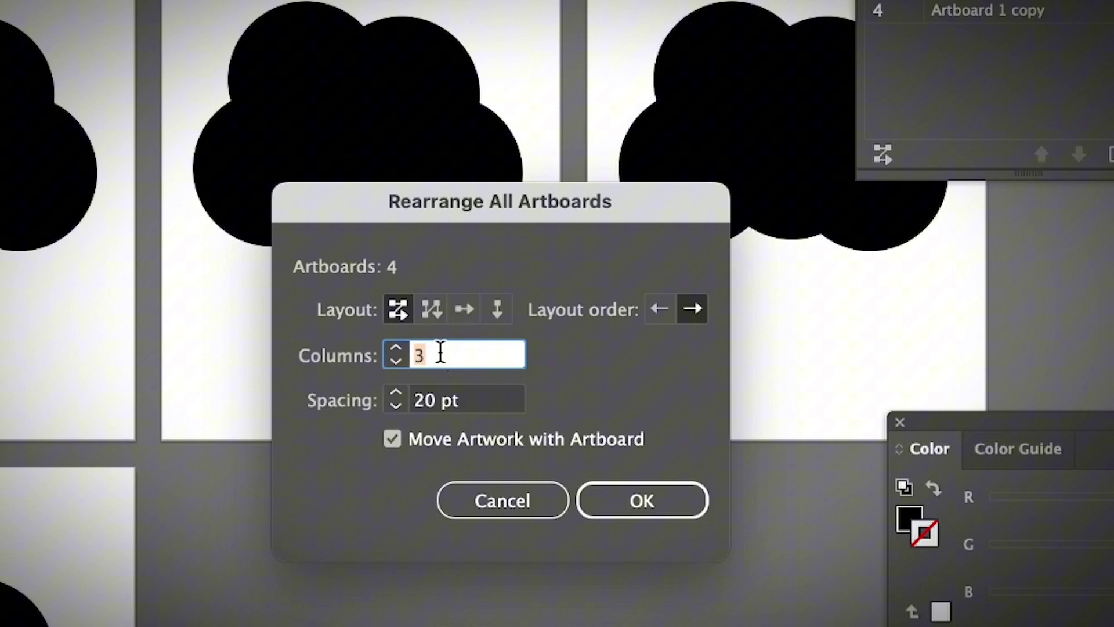
text(2)
click(616, 498)
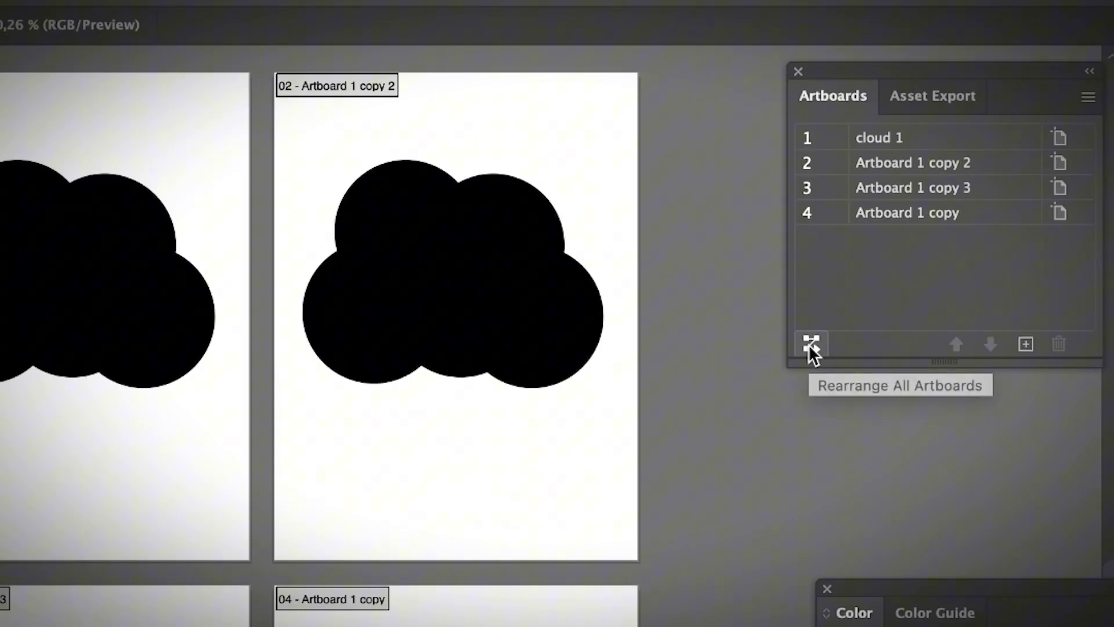
- Rearrange the artboards again as a column-by-column grid with 2 rows
click(811, 343)
click(399, 484)
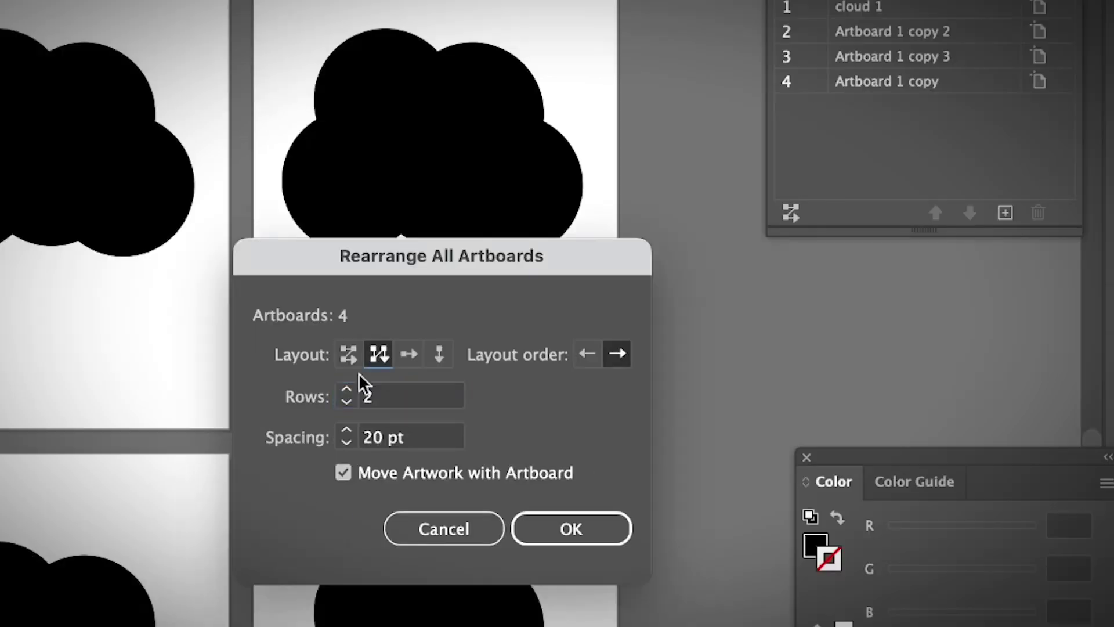
click(394, 391)
click(571, 529)
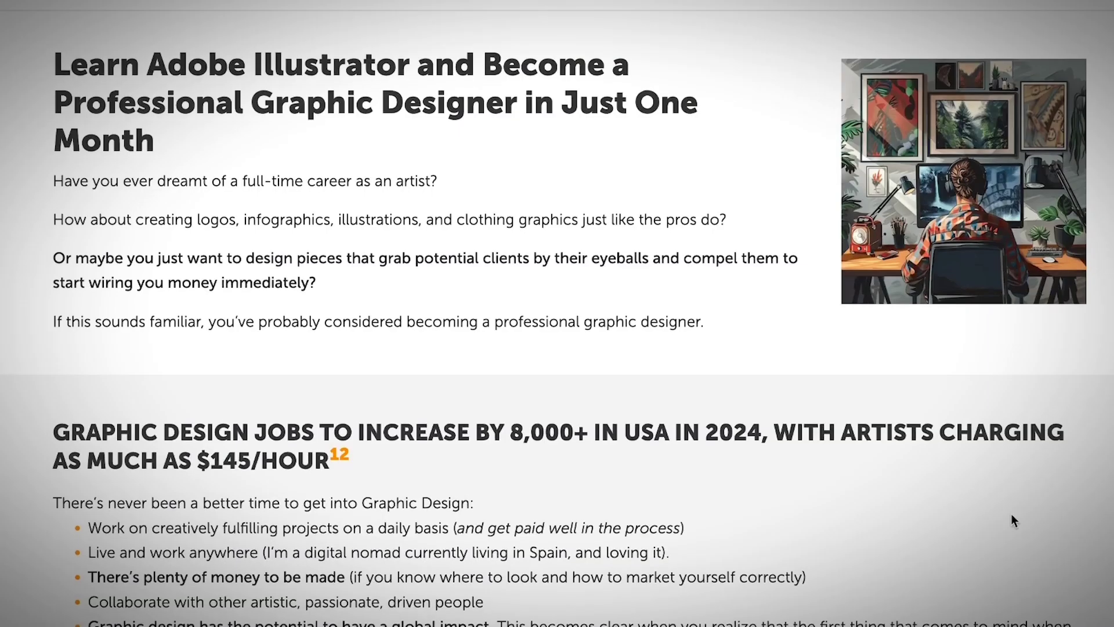
- Scroll the 30-Day Graphic Designer Pro page down to the How to get hired lesson and mentoring community
scroll(1011, 514, down, 5)
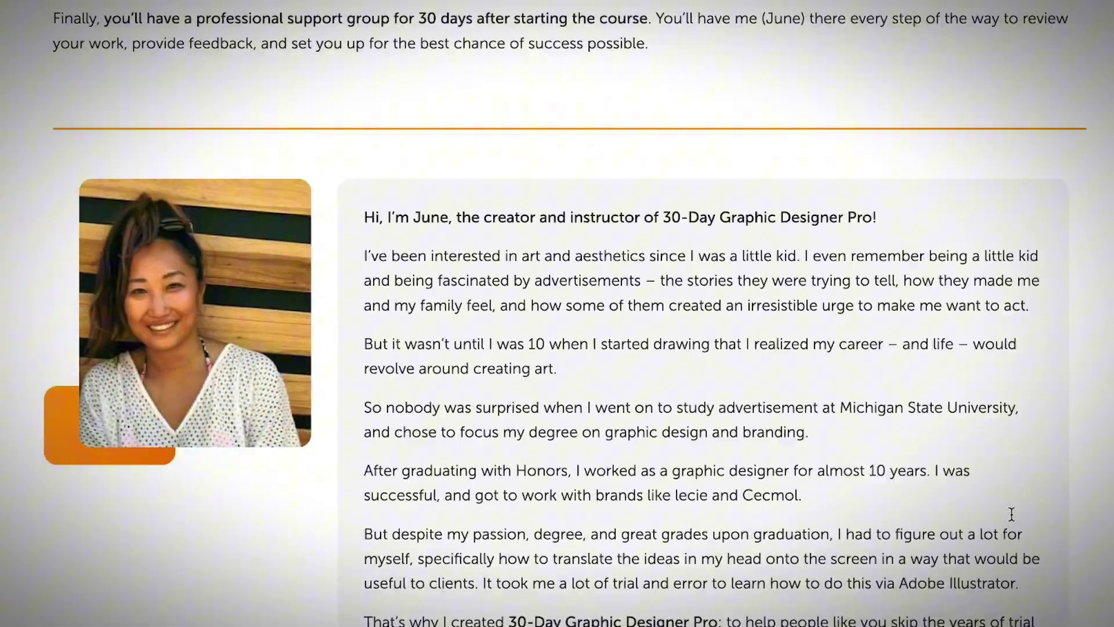
scroll(1011, 514, down, 4)
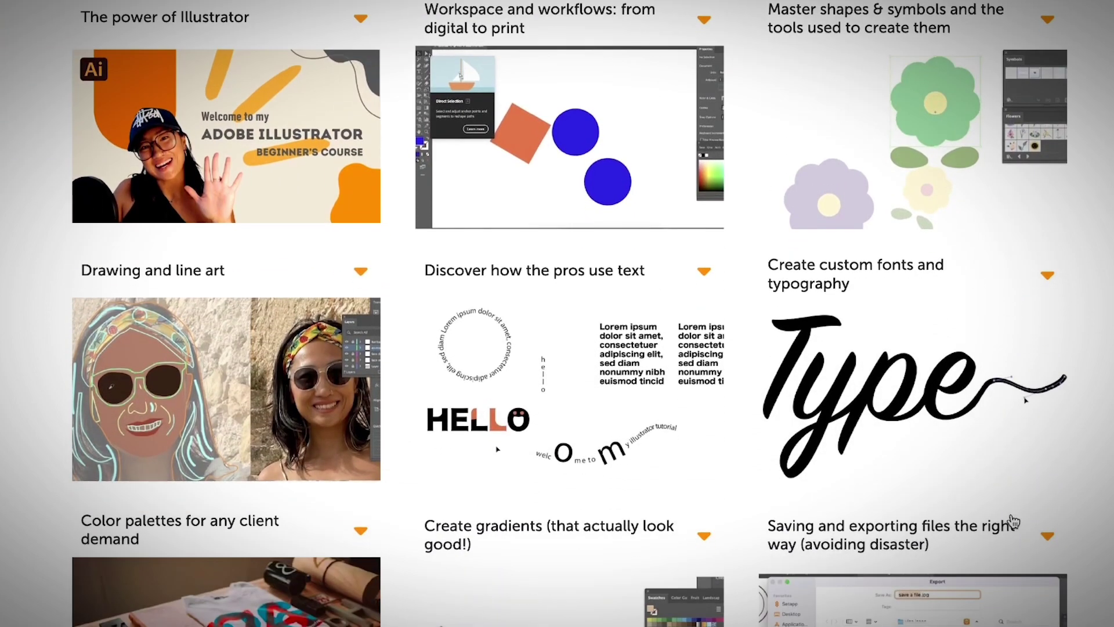
scroll(1011, 513, down, 7)
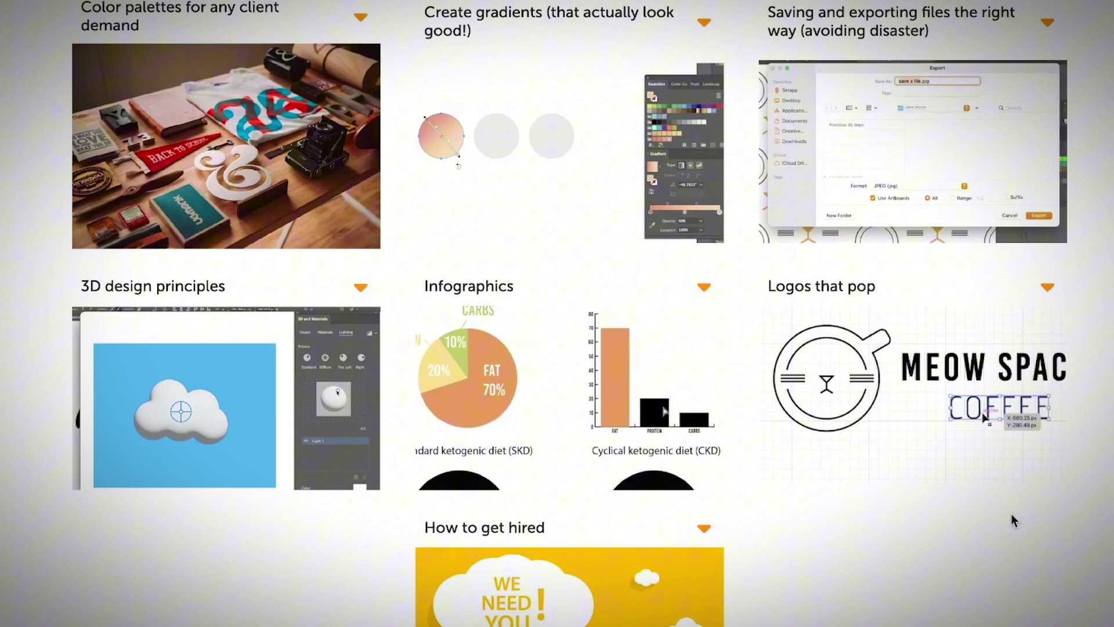
scroll(1011, 514, down, 6)
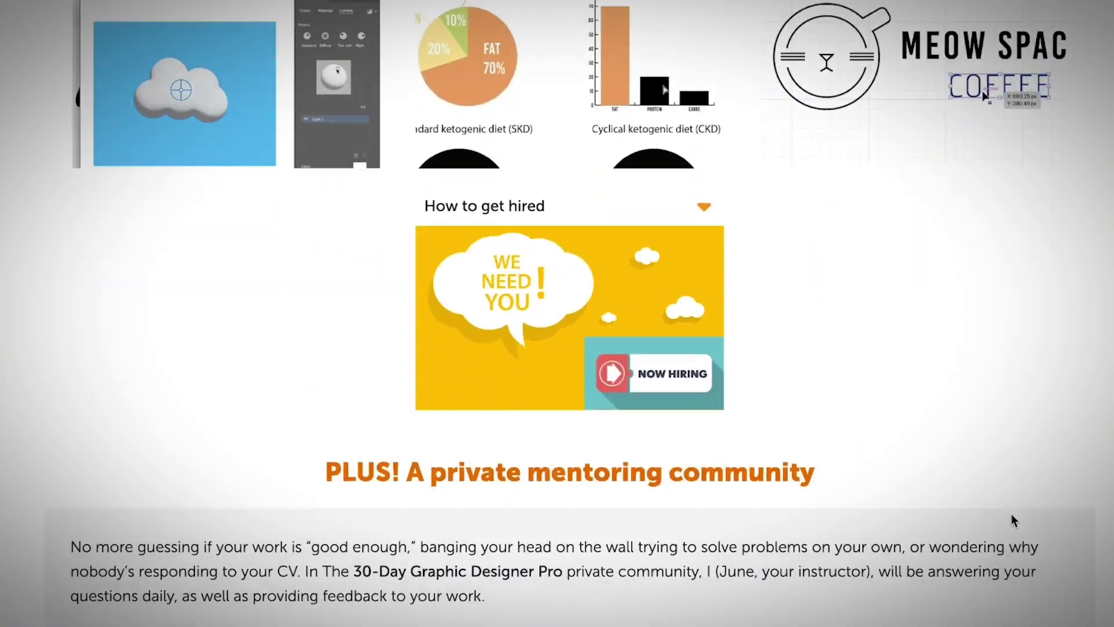